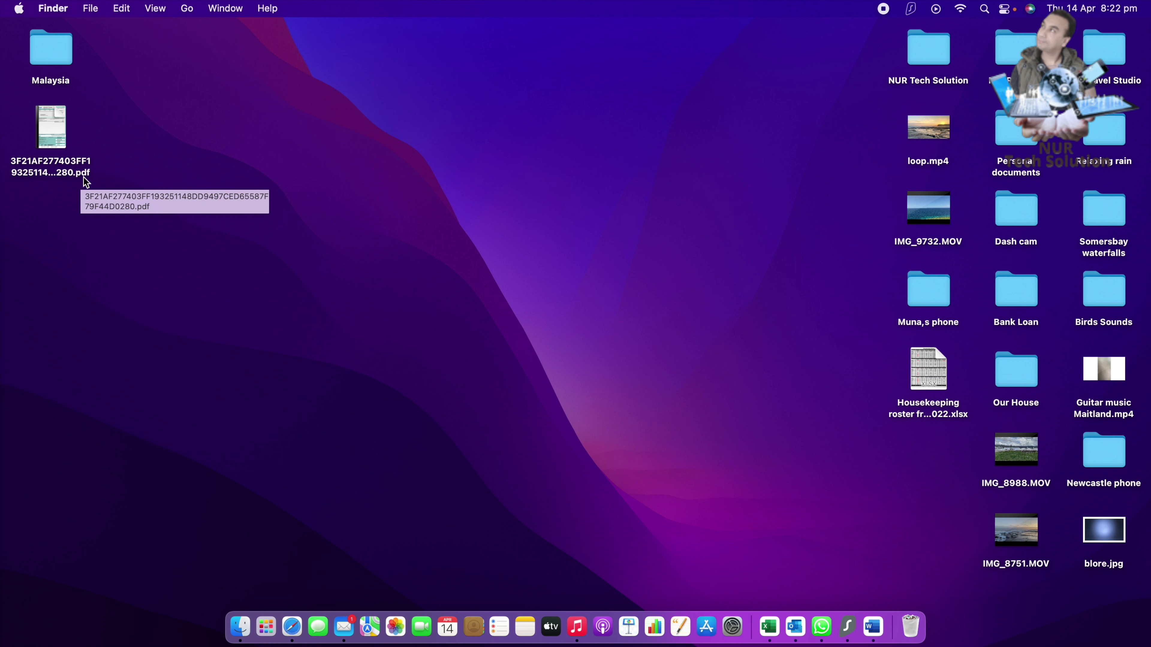
Open the Sydney Water bill PDF in Preview, enlarge the window and scroll through both pages
double_click(54, 132)
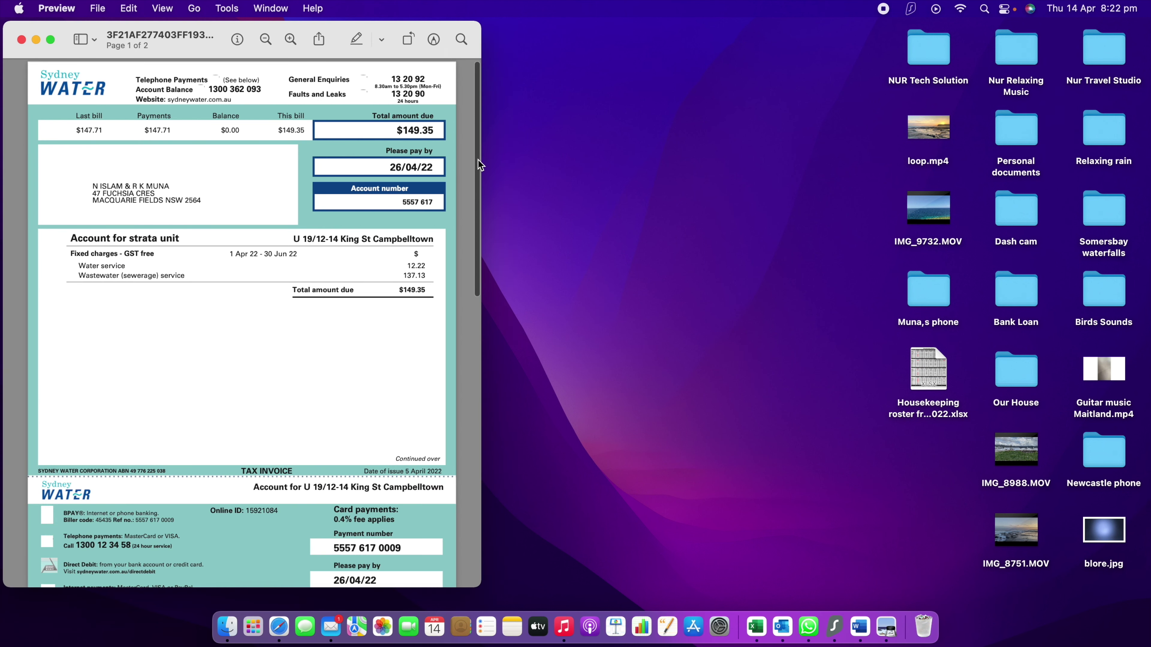
double_click(482, 161)
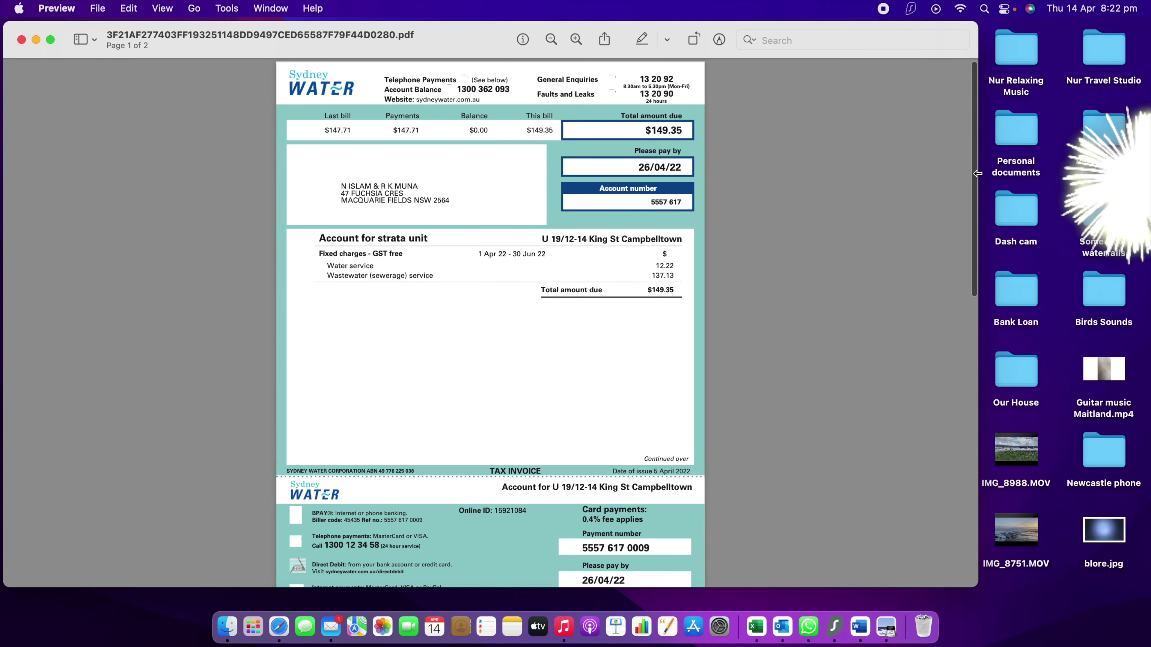
scroll(495, 203, "up", 1)
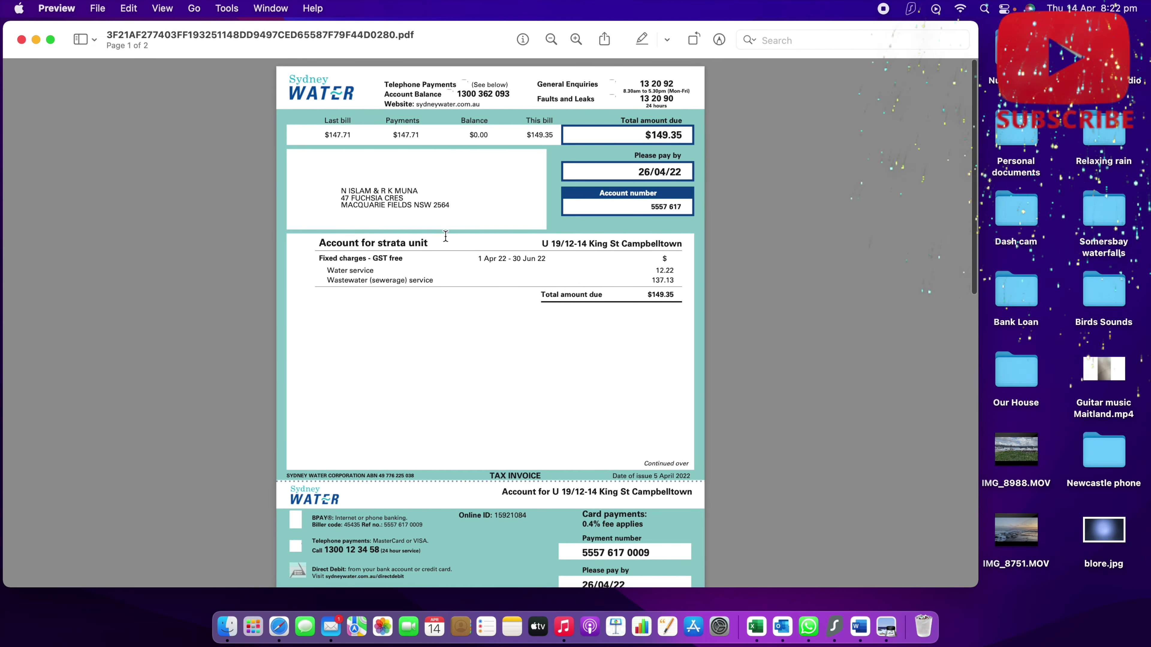
scroll(459, 249, "down", 8)
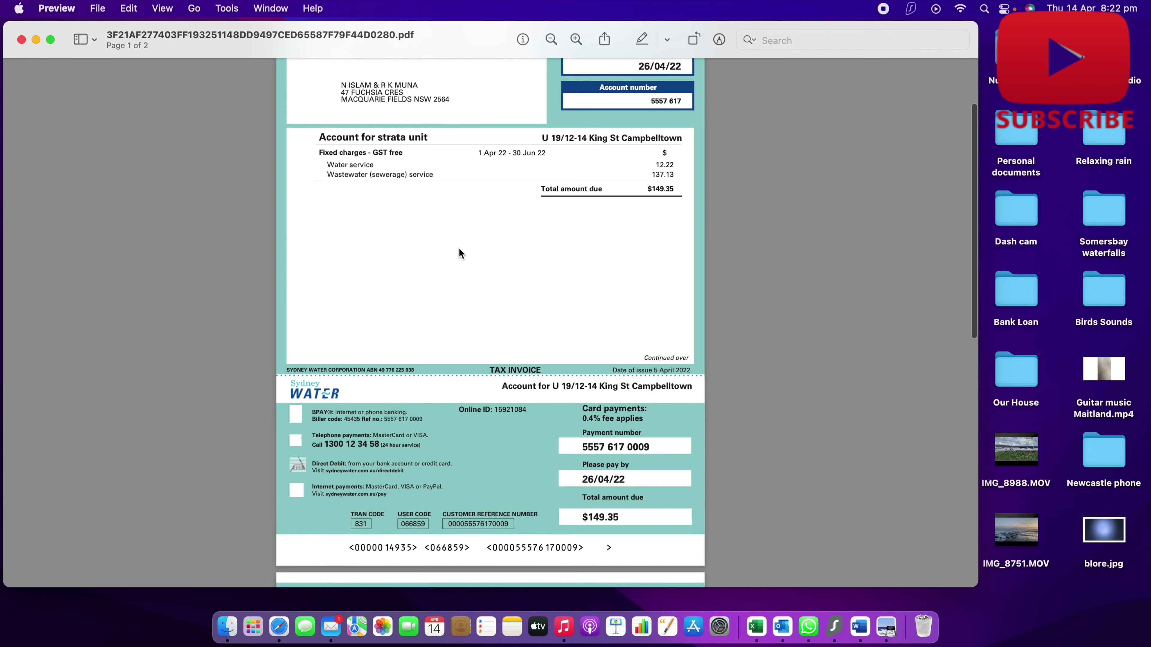
scroll(459, 248, "down", 12)
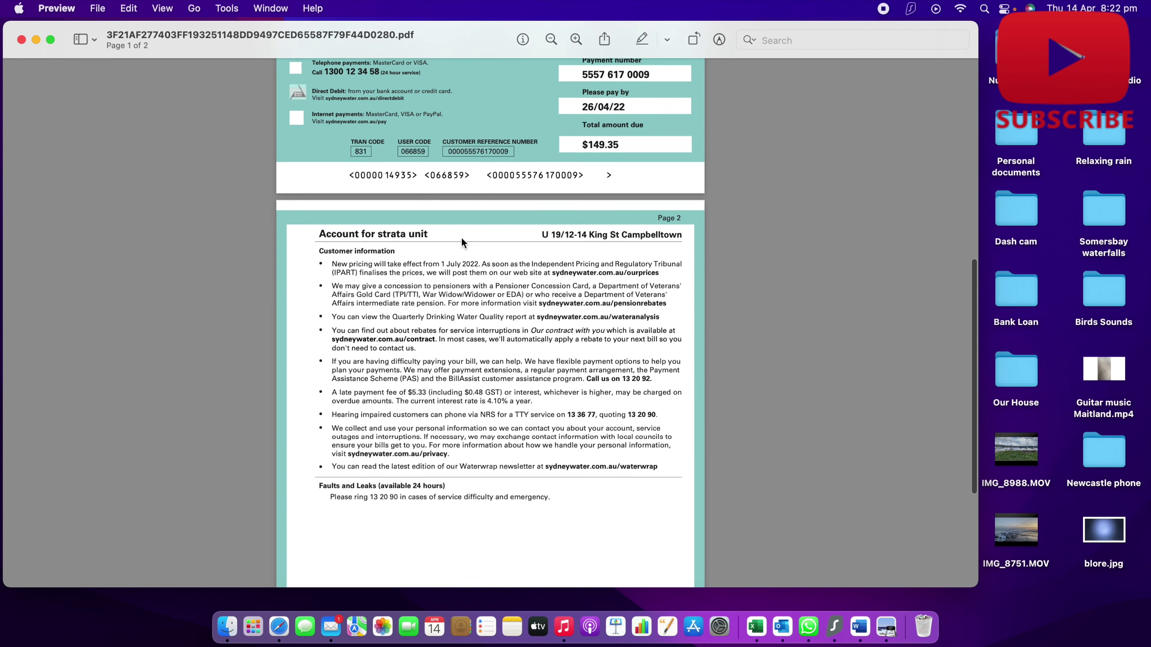
scroll(468, 222, "up", 20)
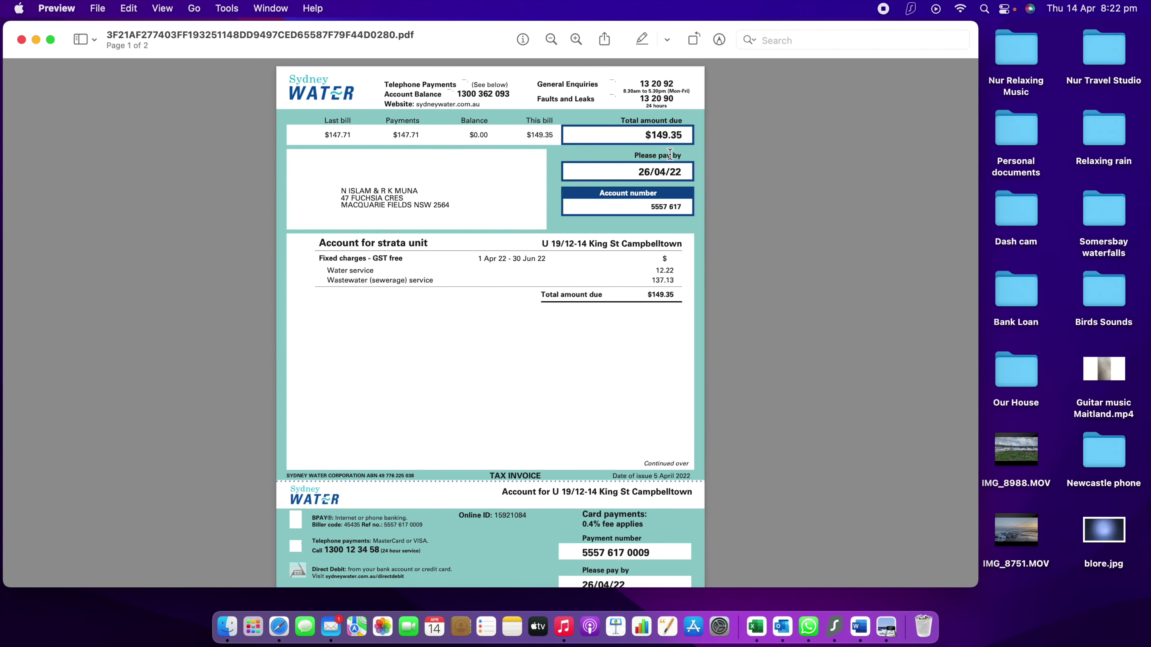
Try the sydneywater.com.au link, dismiss the error, recheck the pages and close the PDF
left_click(468, 104)
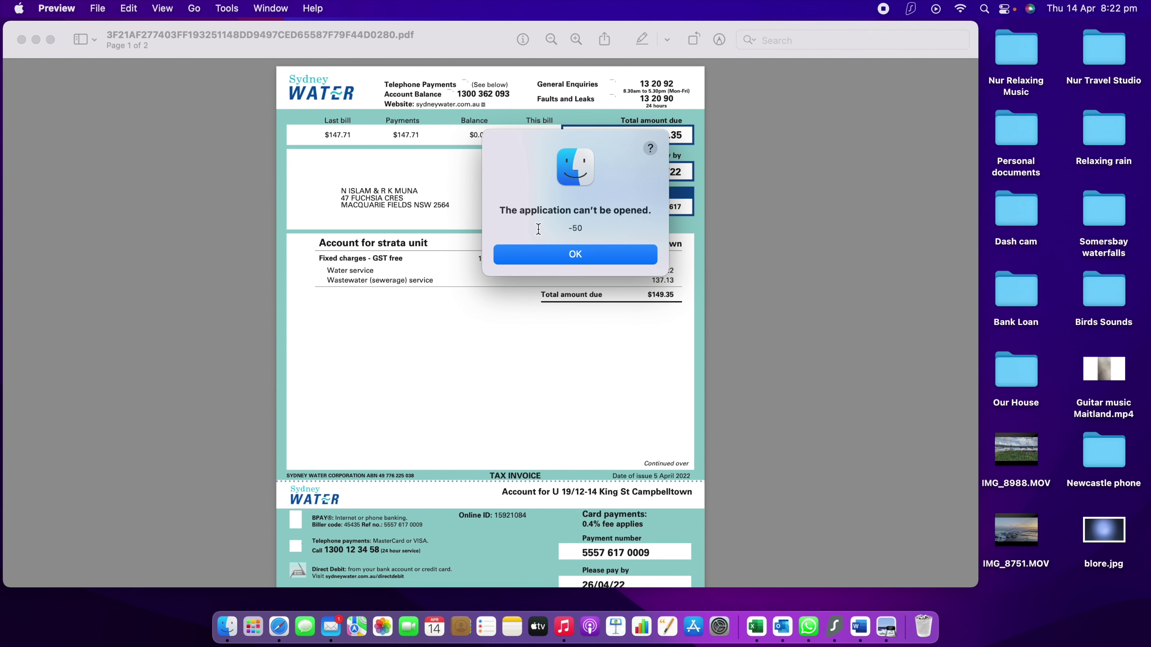
left_click(598, 262)
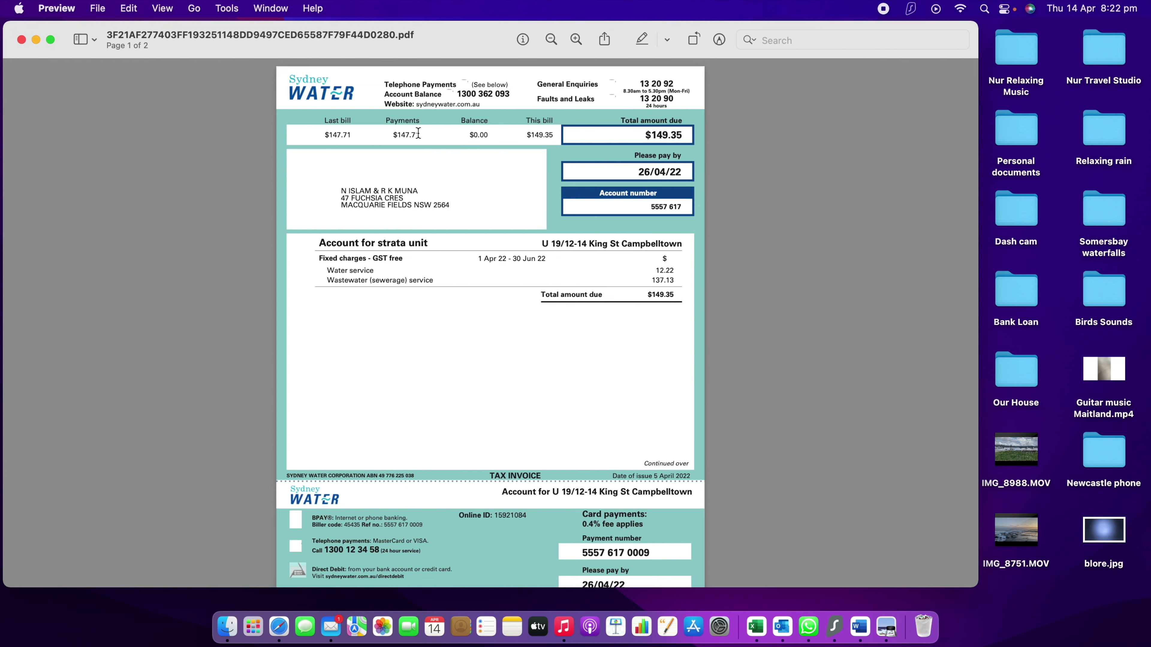
scroll(444, 334, "down", 3)
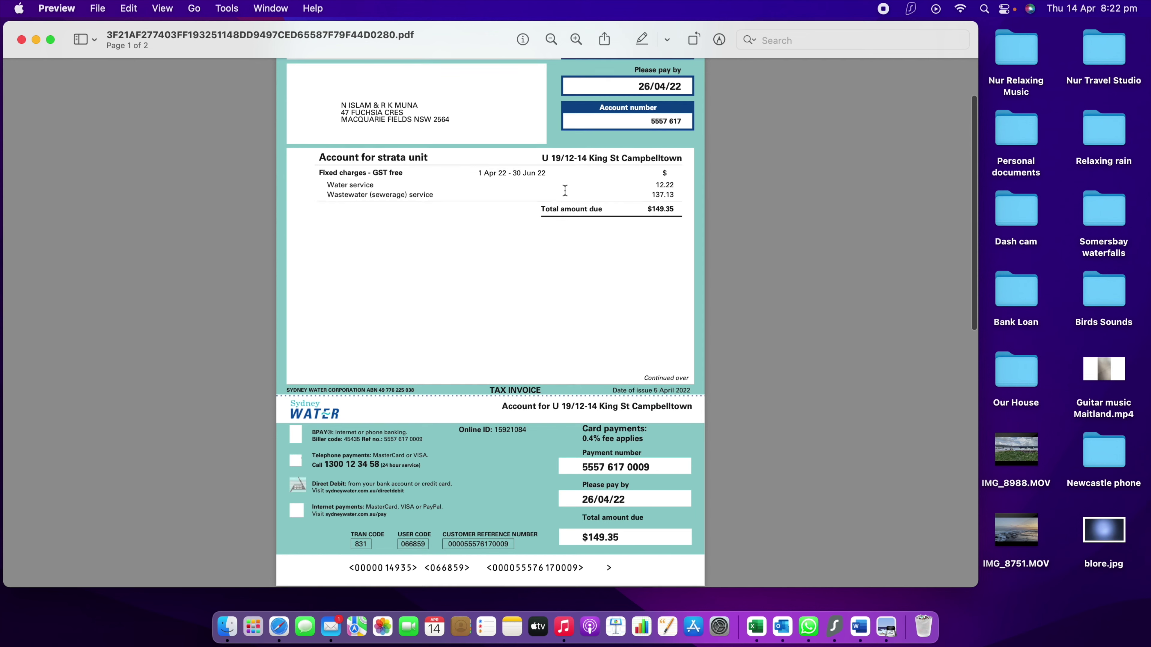
scroll(566, 187, "up", 3)
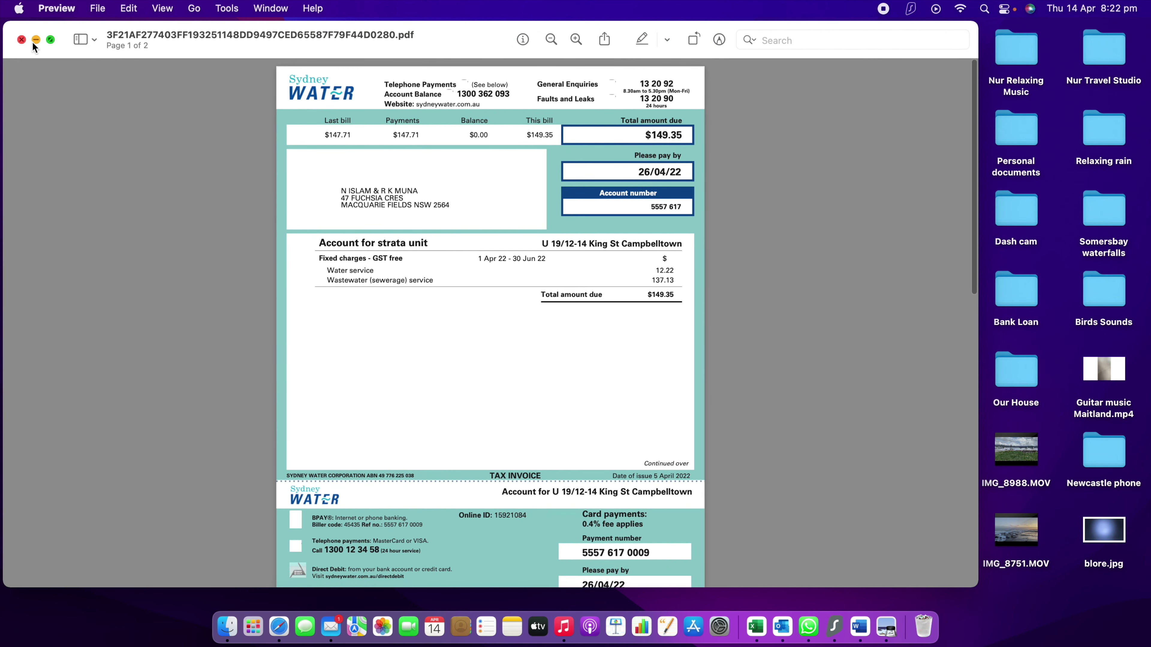
left_click(23, 41)
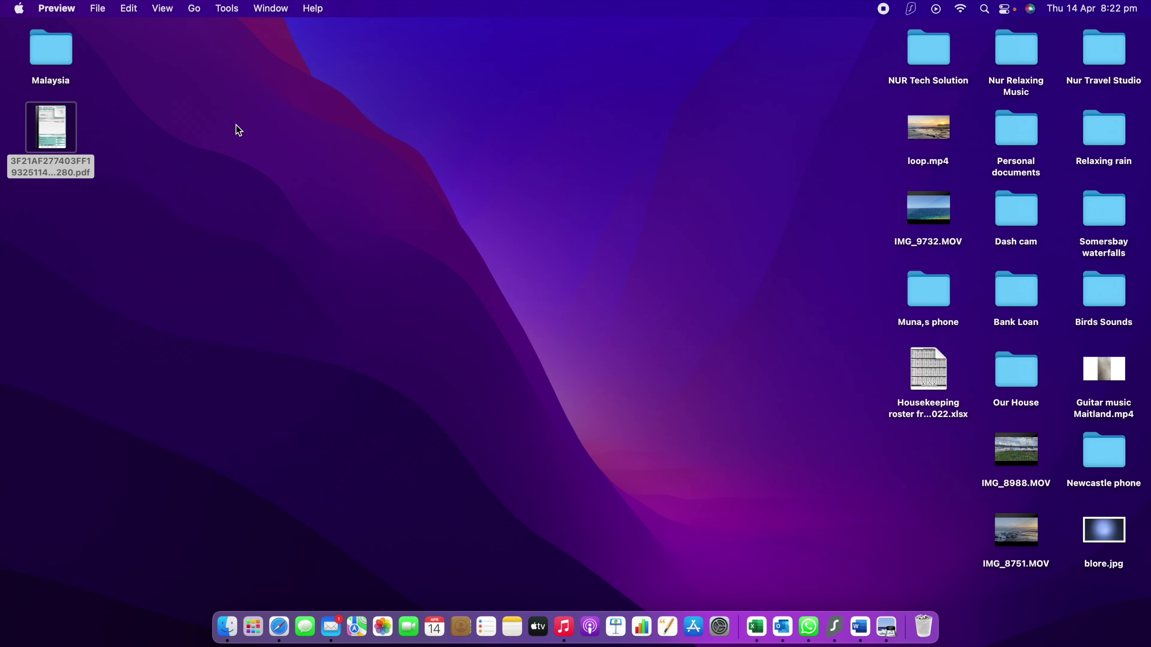
Launch Microsoft Word from Launchpad in the Dock
left_click(236, 125)
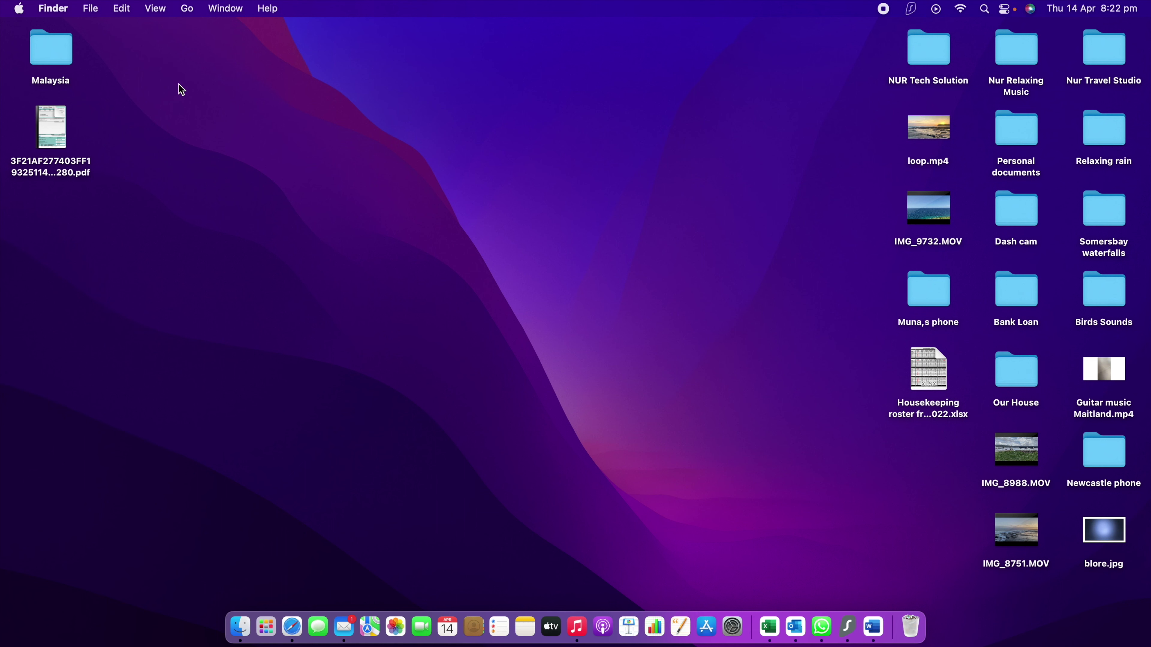
left_click(268, 628)
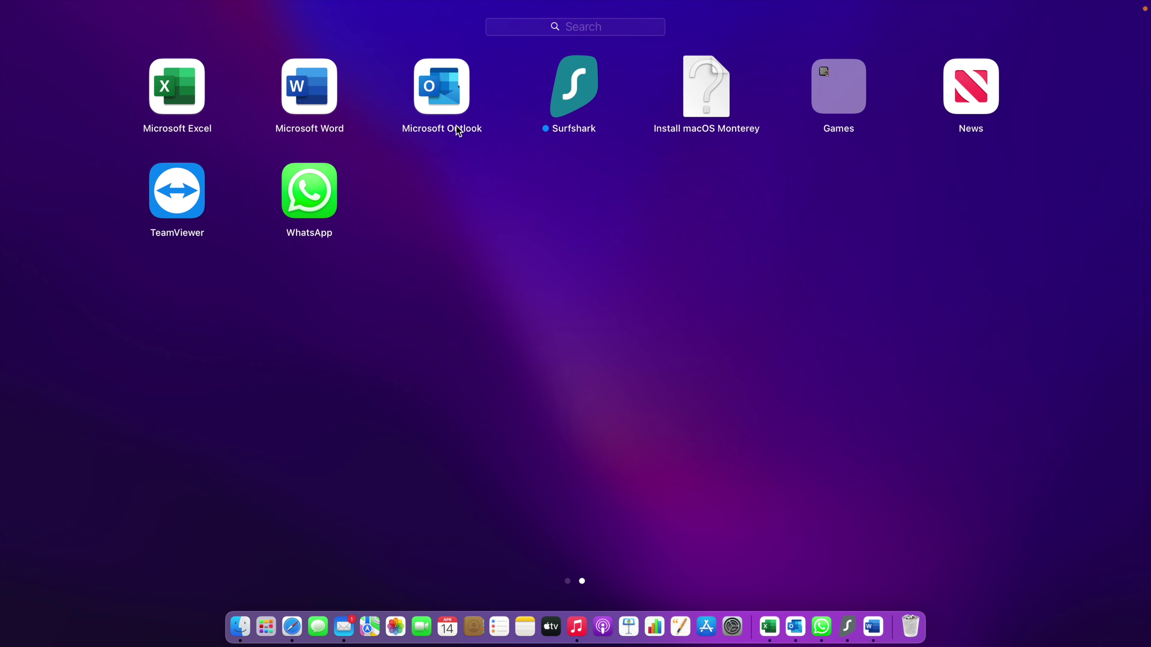
left_click(316, 91)
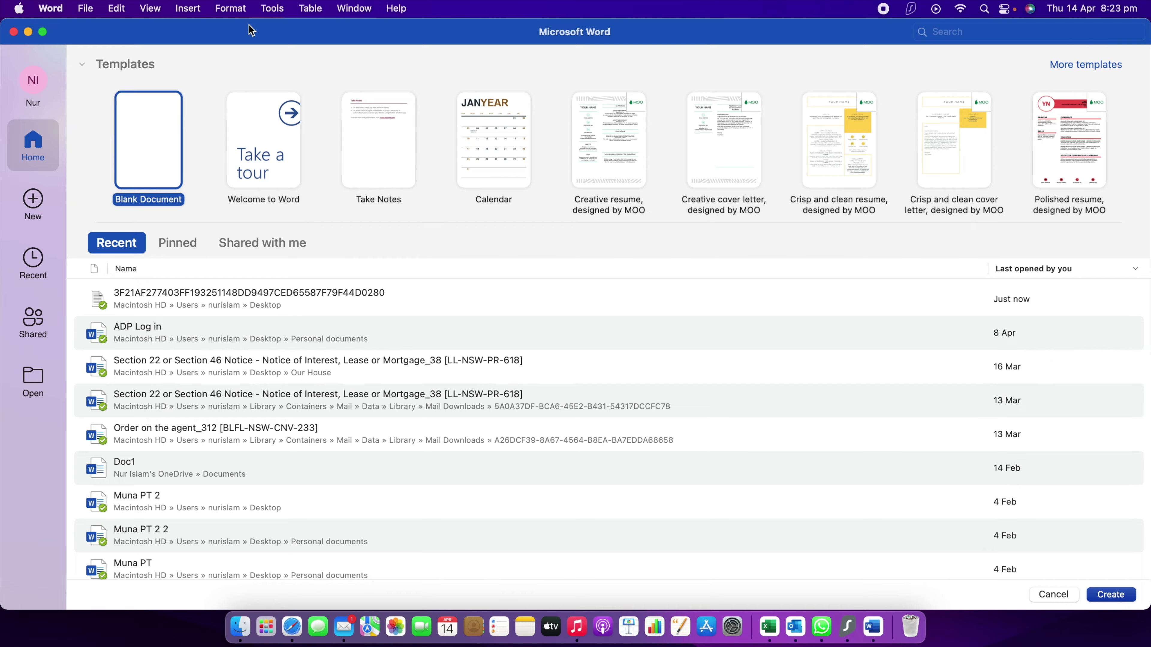
Browse On My Mac's Desktop folder in Word and select the Sydney Water bill PDF
left_click_drag(250, 29, 366, 34)
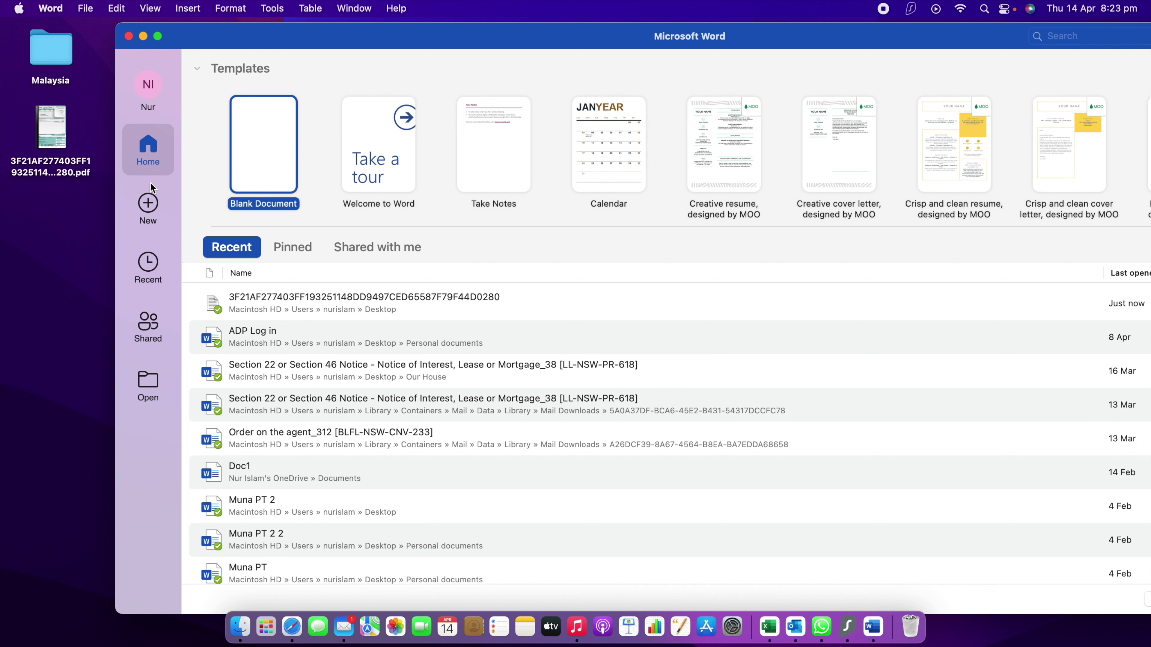
left_click(150, 381)
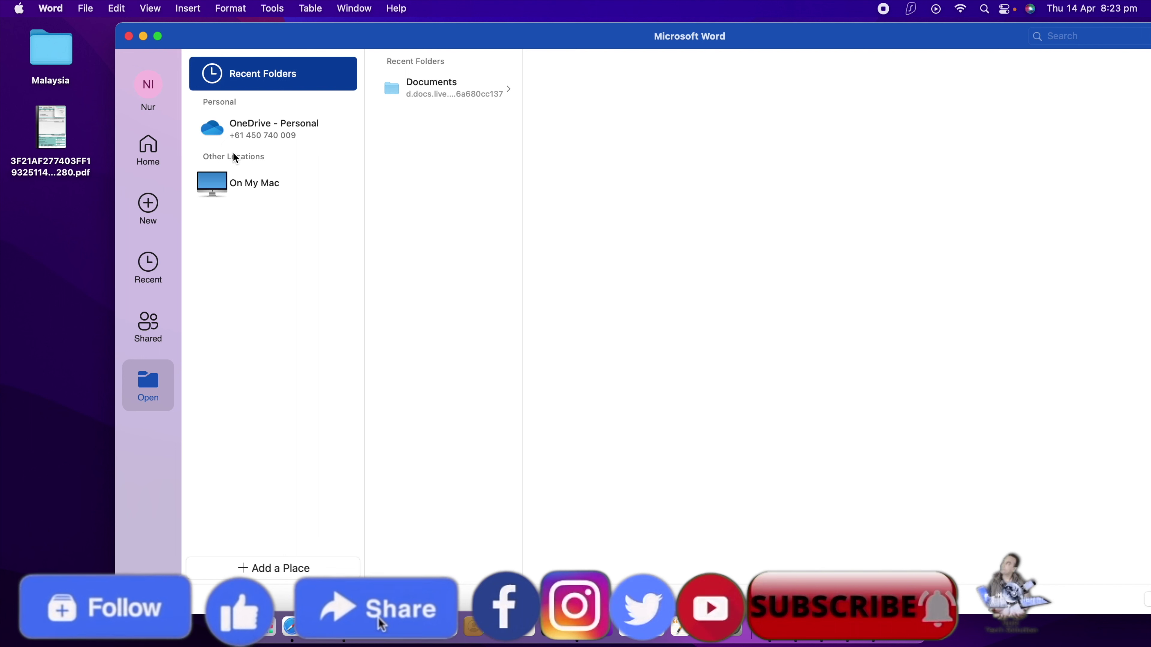
left_click(255, 188)
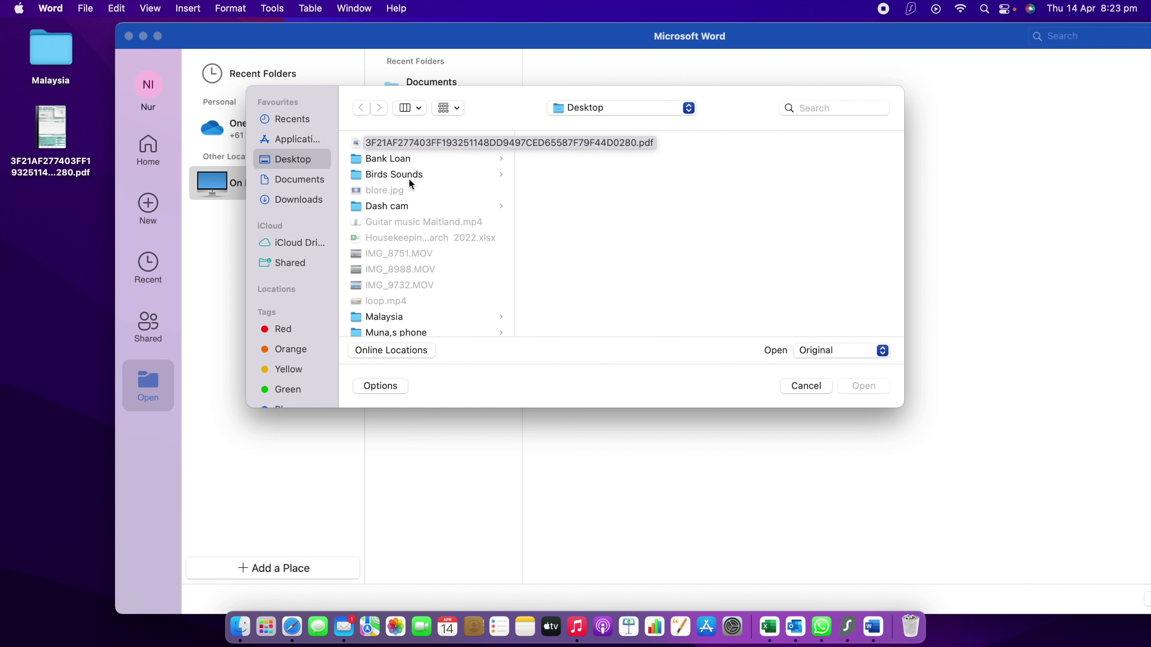
left_click(424, 144)
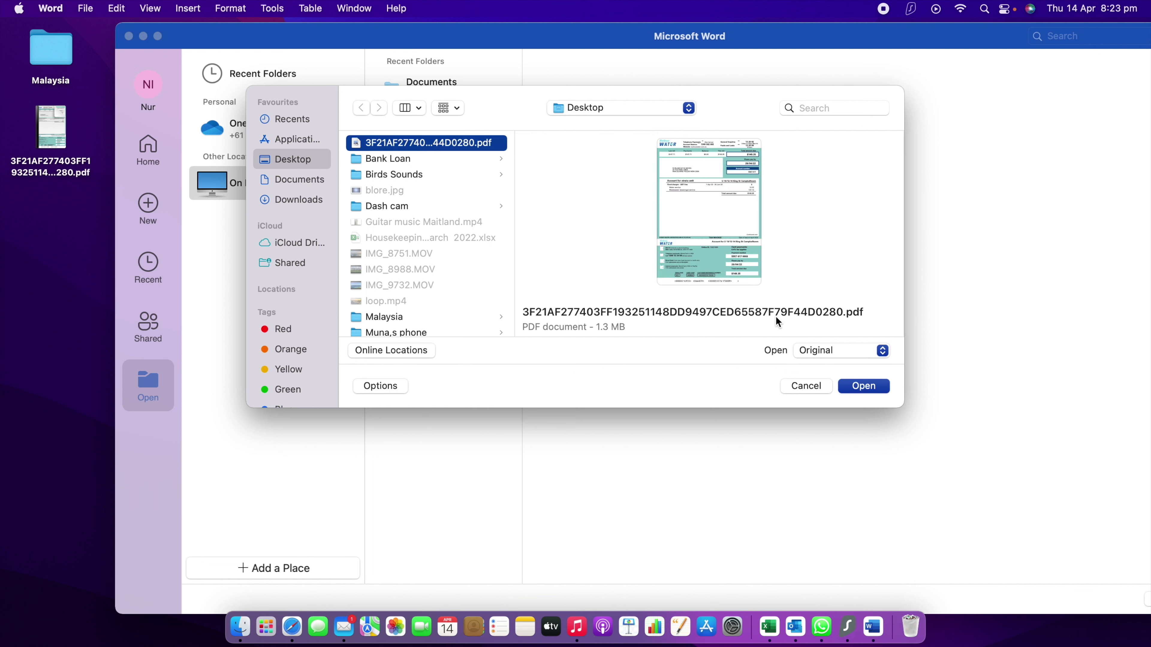
mouse_move(711, 216)
Convert the bill PDF in Word, then reposition and maximize the window to show page one
left_click(870, 388)
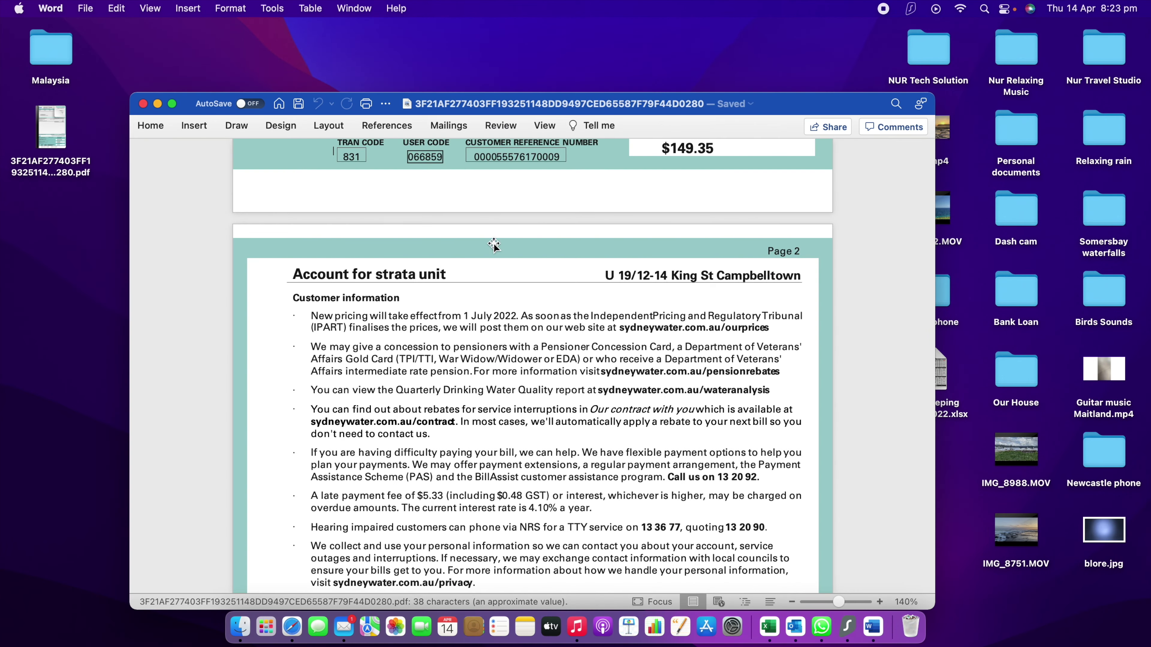
scroll(546, 310, "up", 8)
scroll(546, 311, "up", 10)
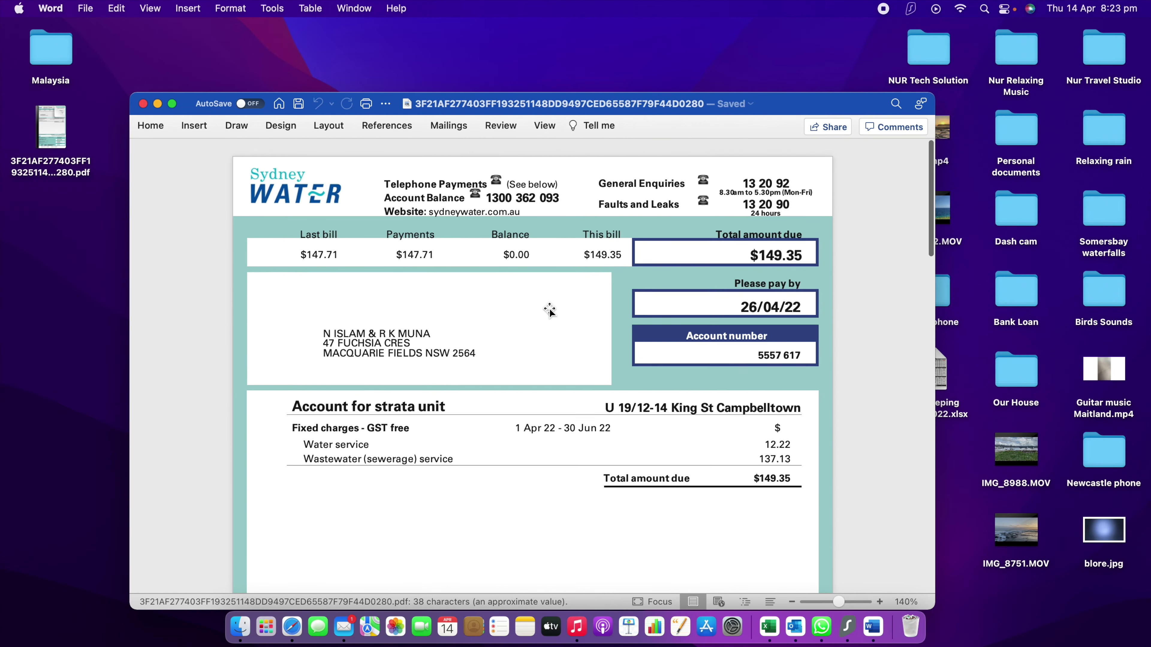
left_click_drag(745, 104, 773, 36)
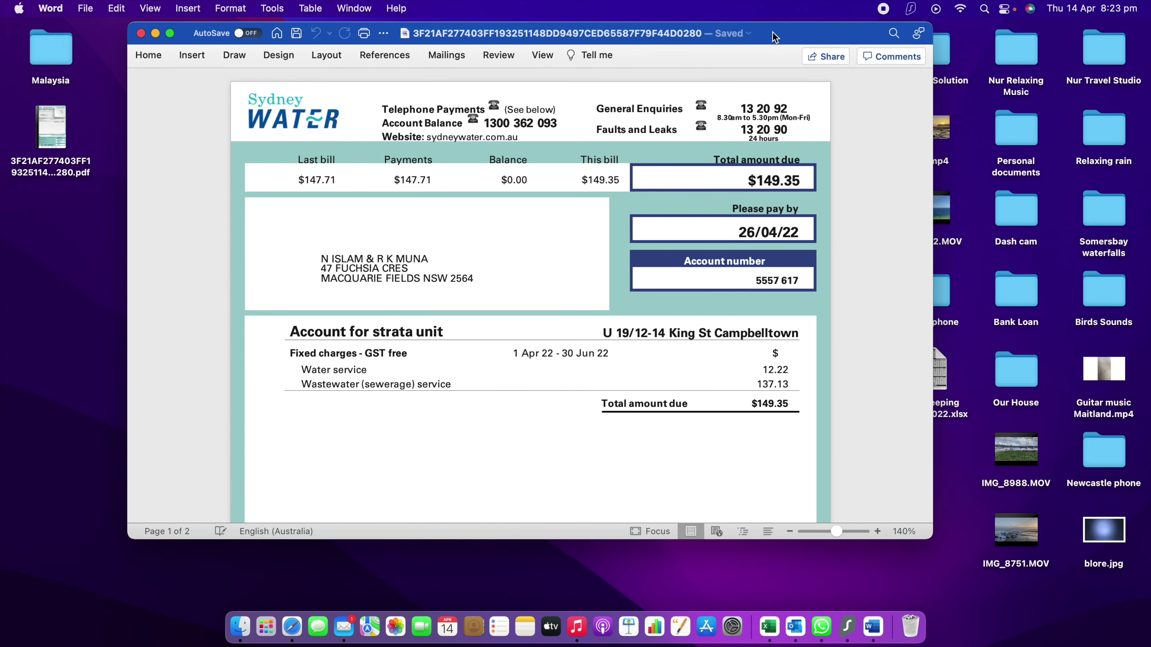
left_click_drag(936, 144, 1022, 144)
double_click(806, 32)
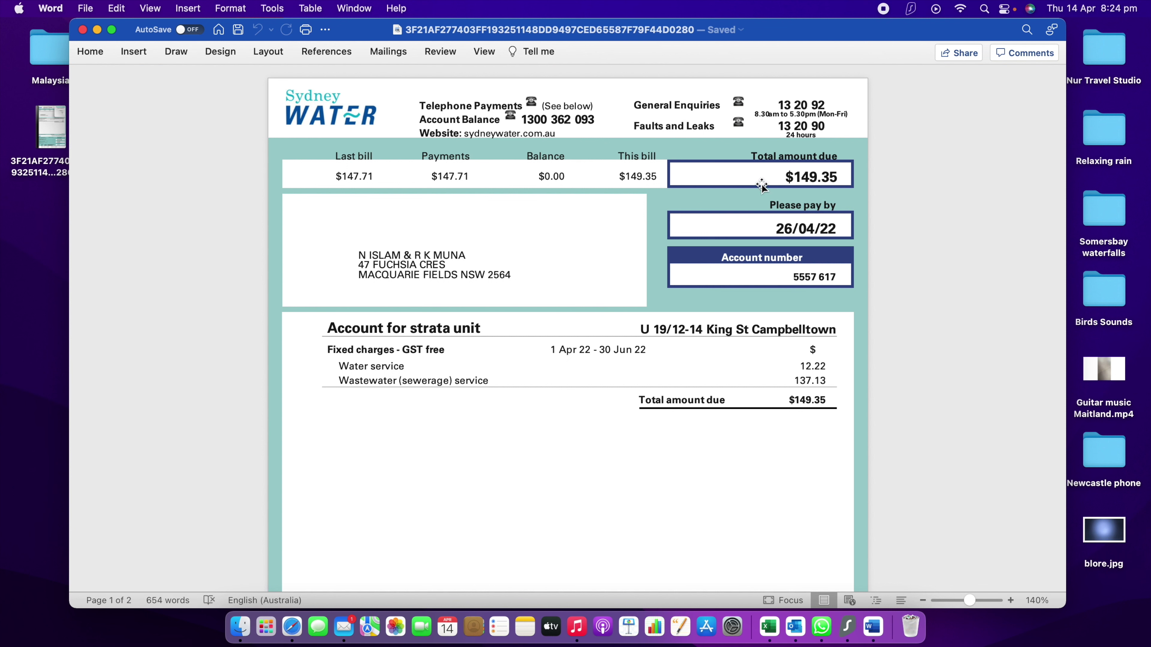
Edit the Payments text box so its amount reads $45.00 instead of $7.71
left_click(455, 178)
left_click(450, 179)
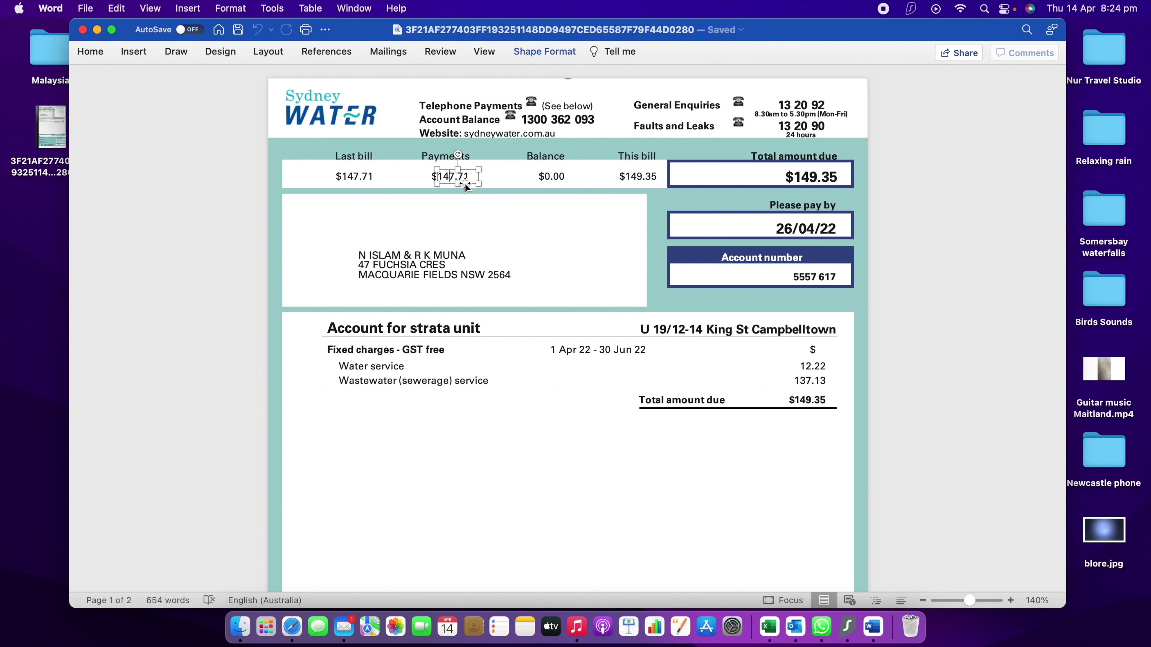
key("BackSpace")
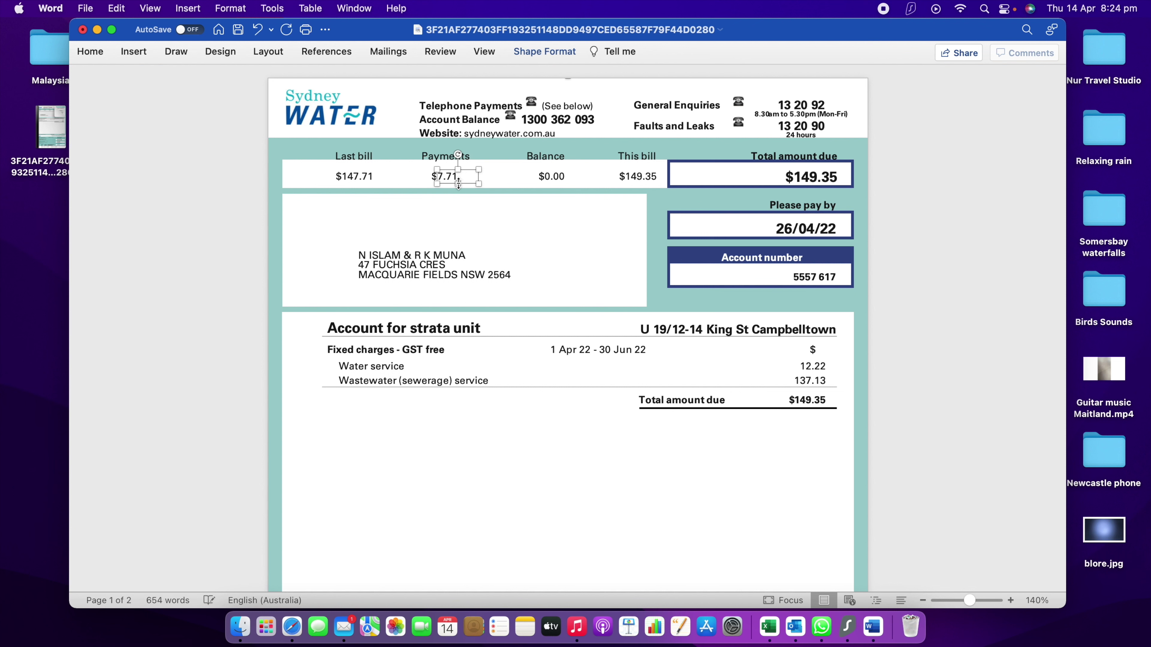
double_click(446, 179)
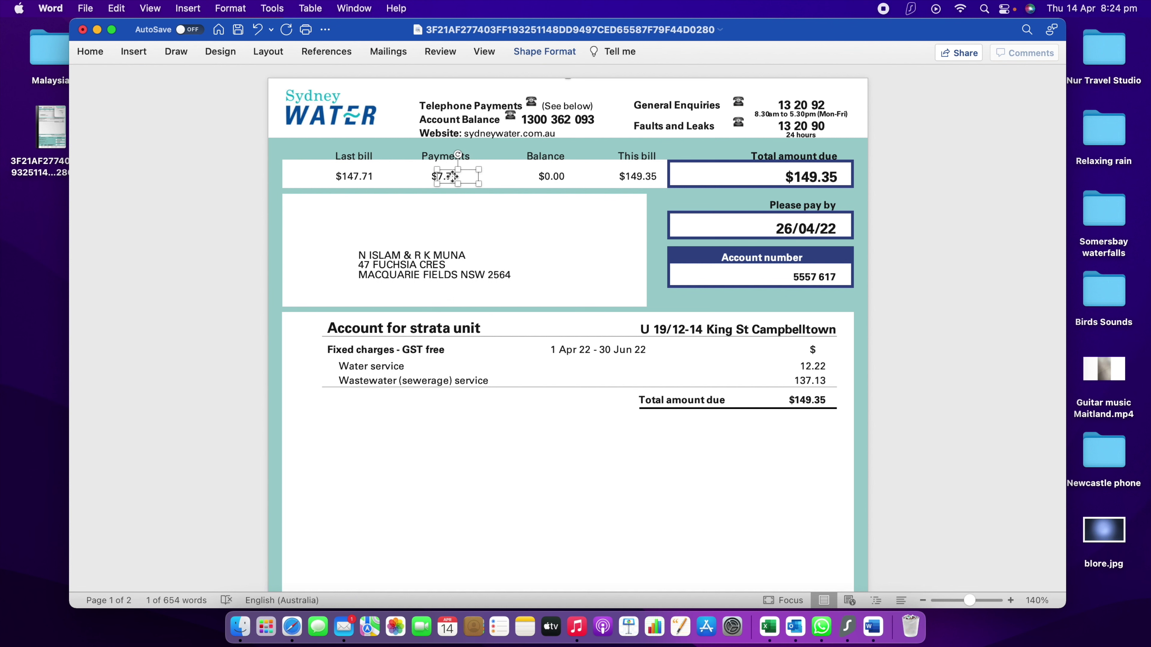
right_click(453, 176)
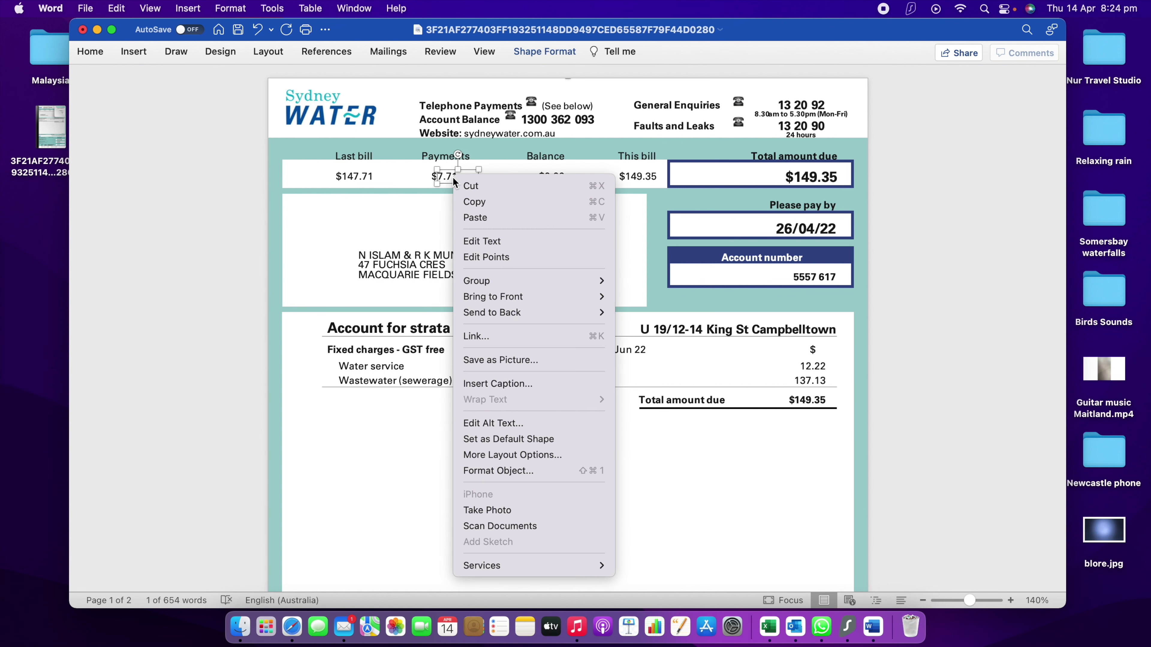
left_click(494, 242)
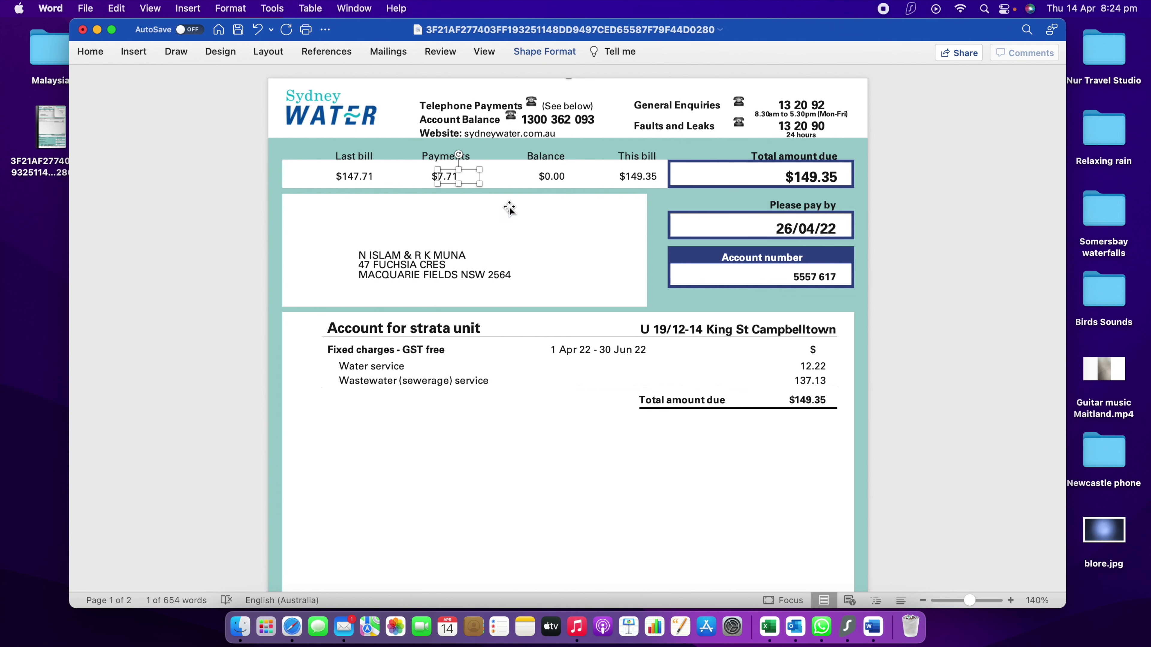
key("Right")
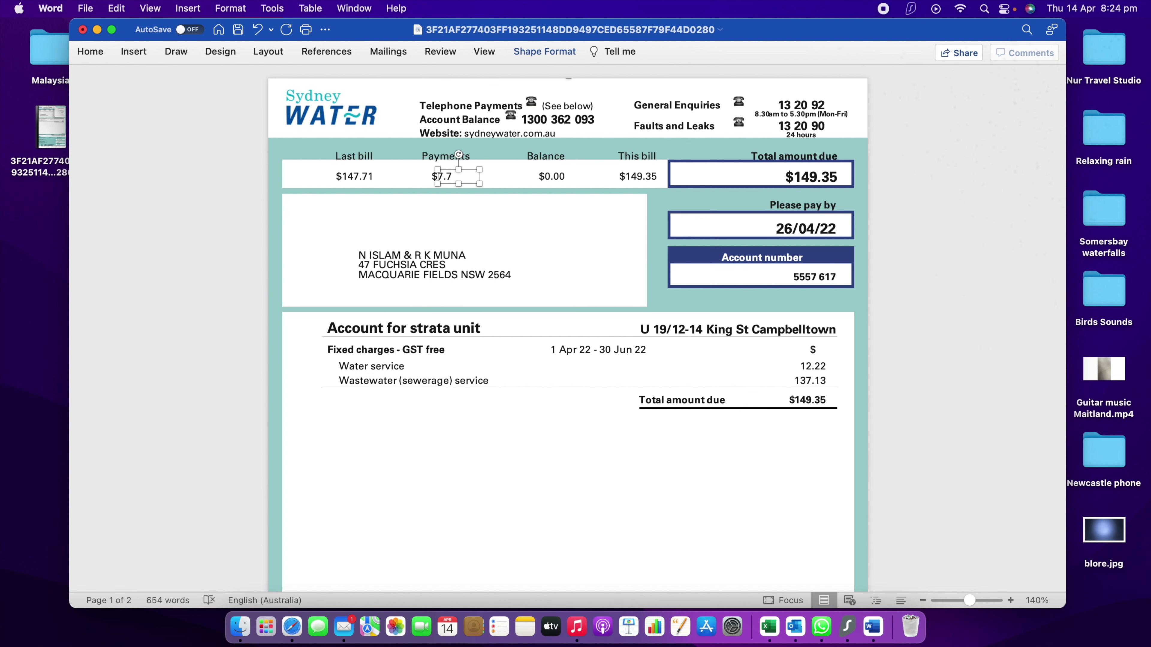
key("BackSpace")
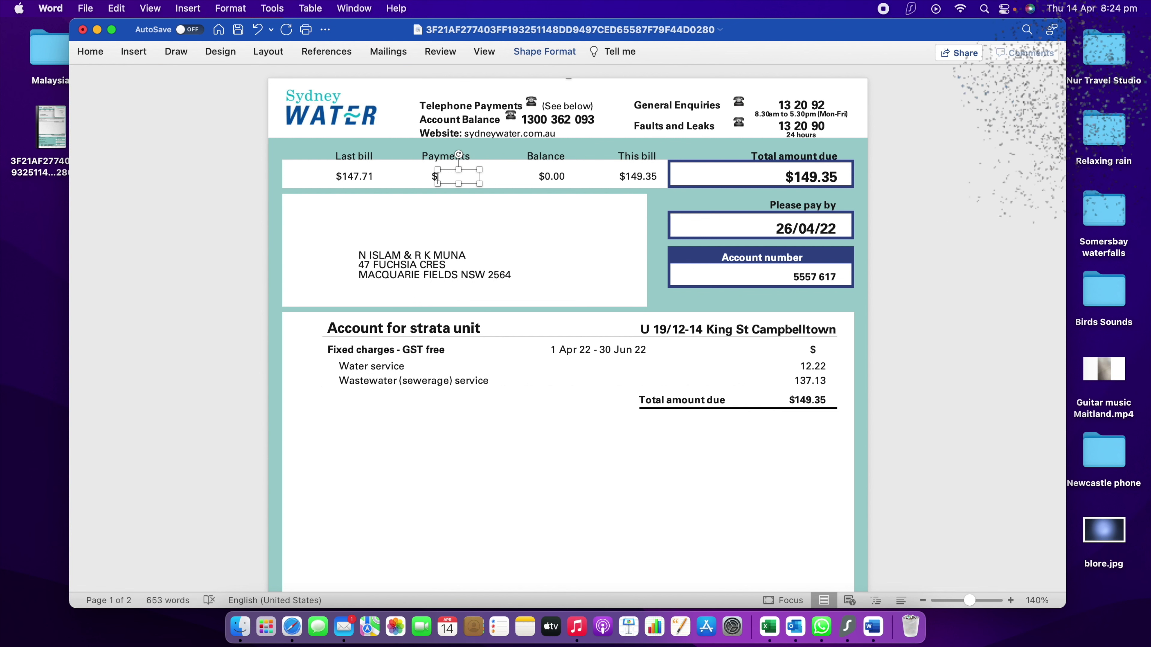
type("45")
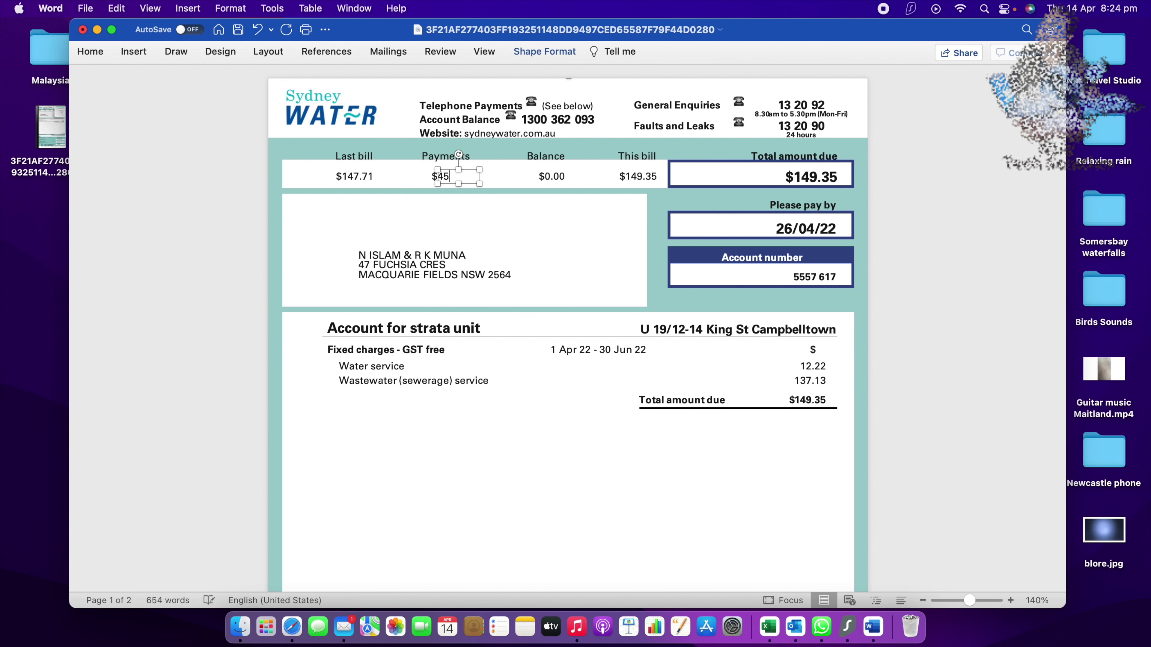
left_click(548, 219)
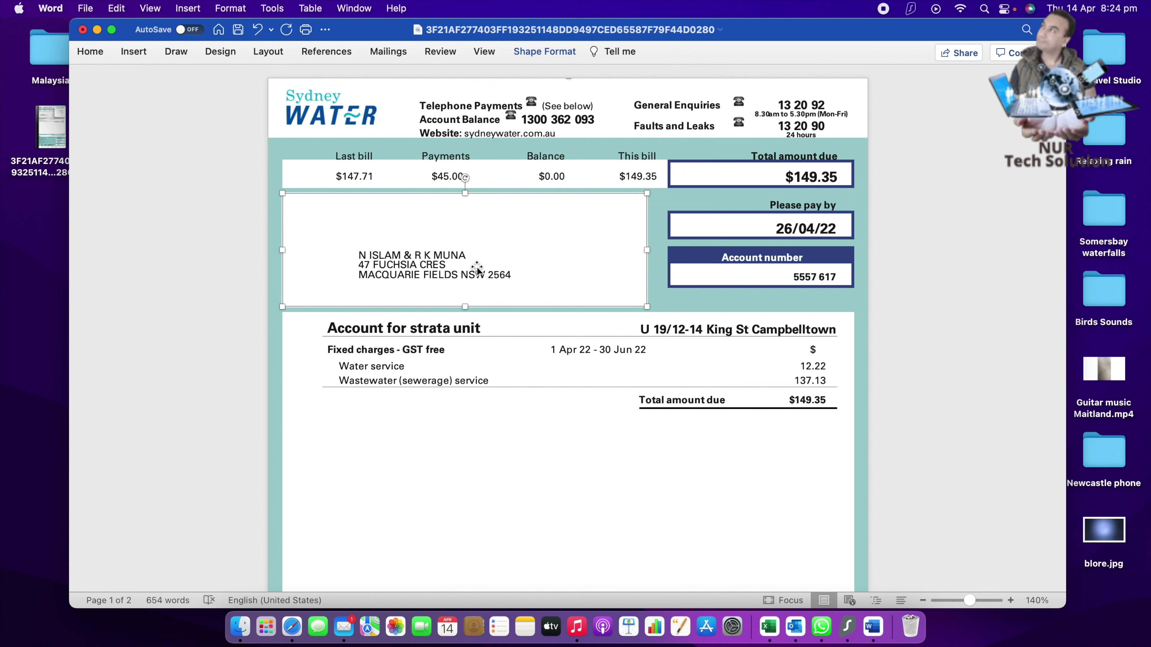
Delete the old account holder name in its text box and enter the new addressee name
right_click(469, 263)
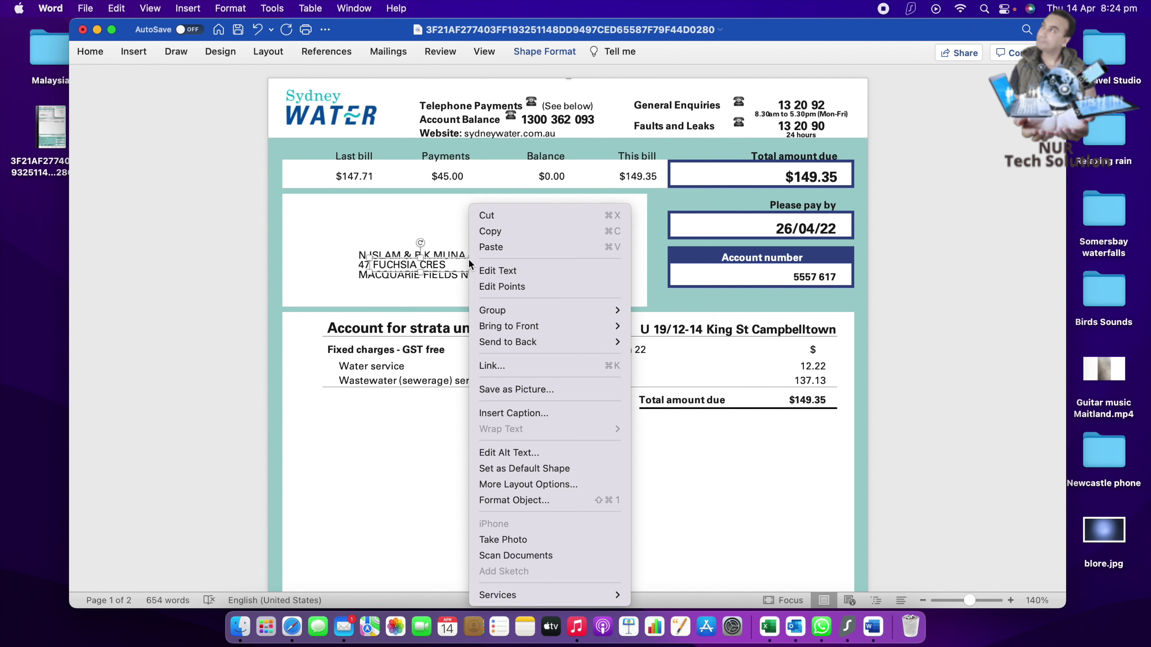
left_click(503, 272)
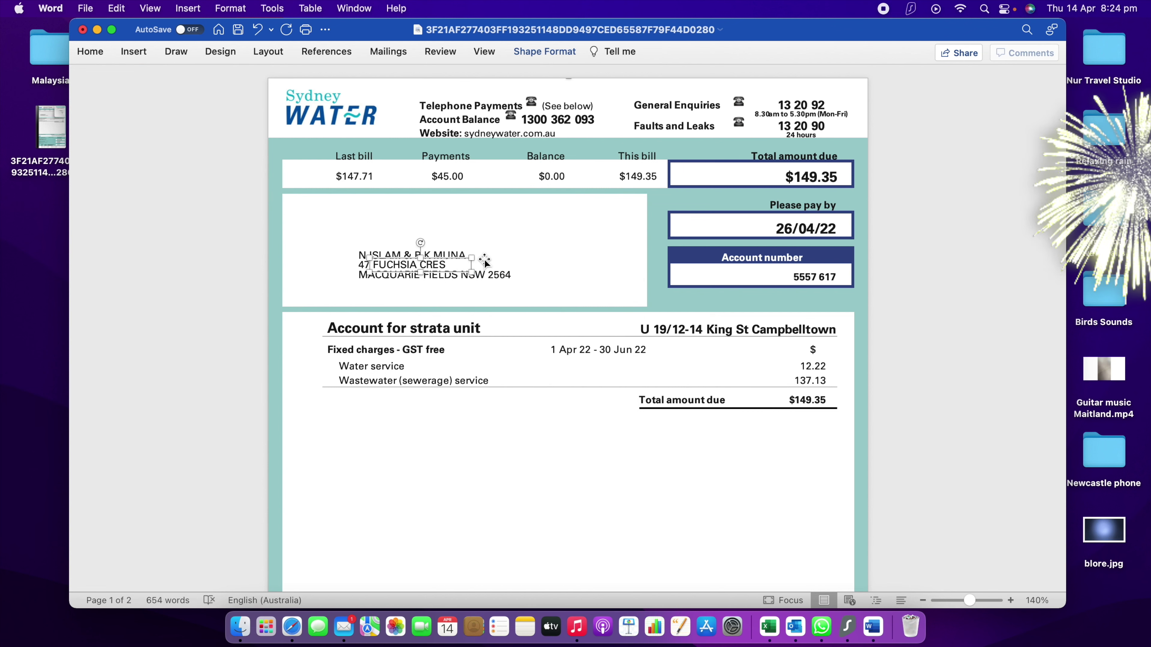
left_click(447, 251)
right_click(459, 253)
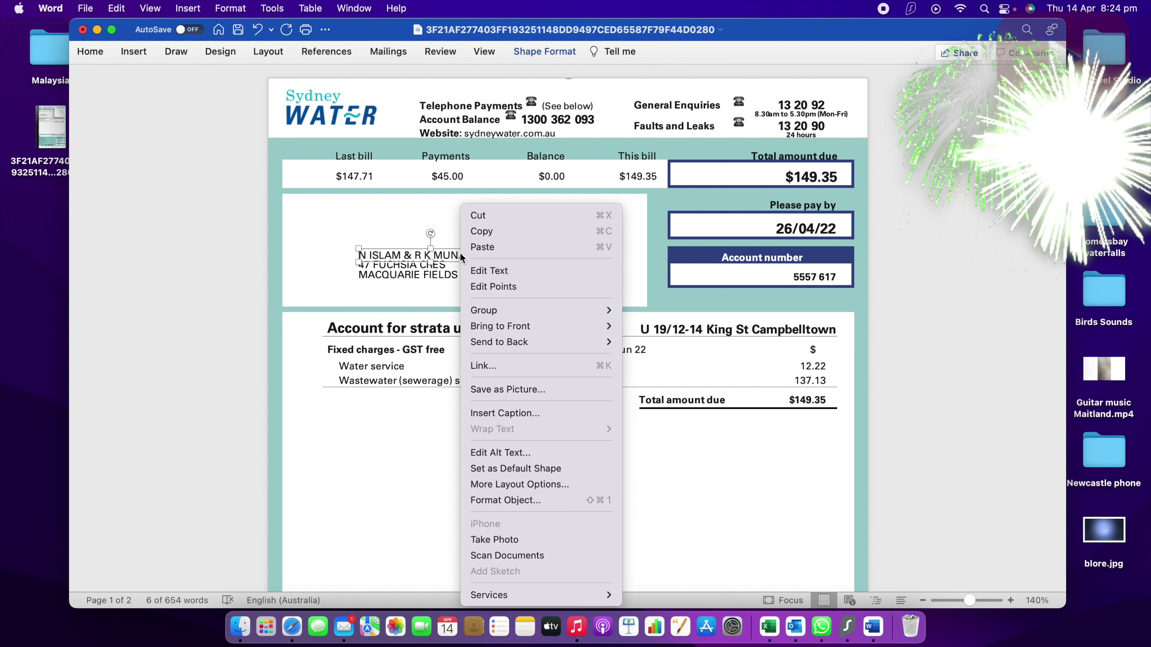
left_click(490, 273)
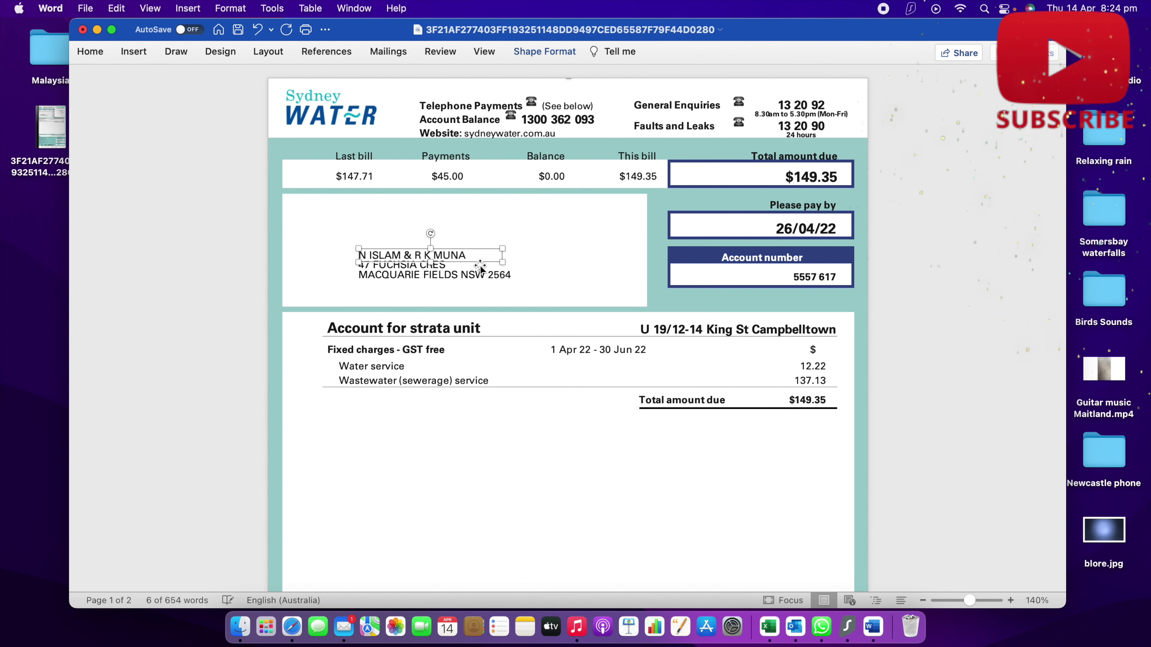
key("BackSpace")
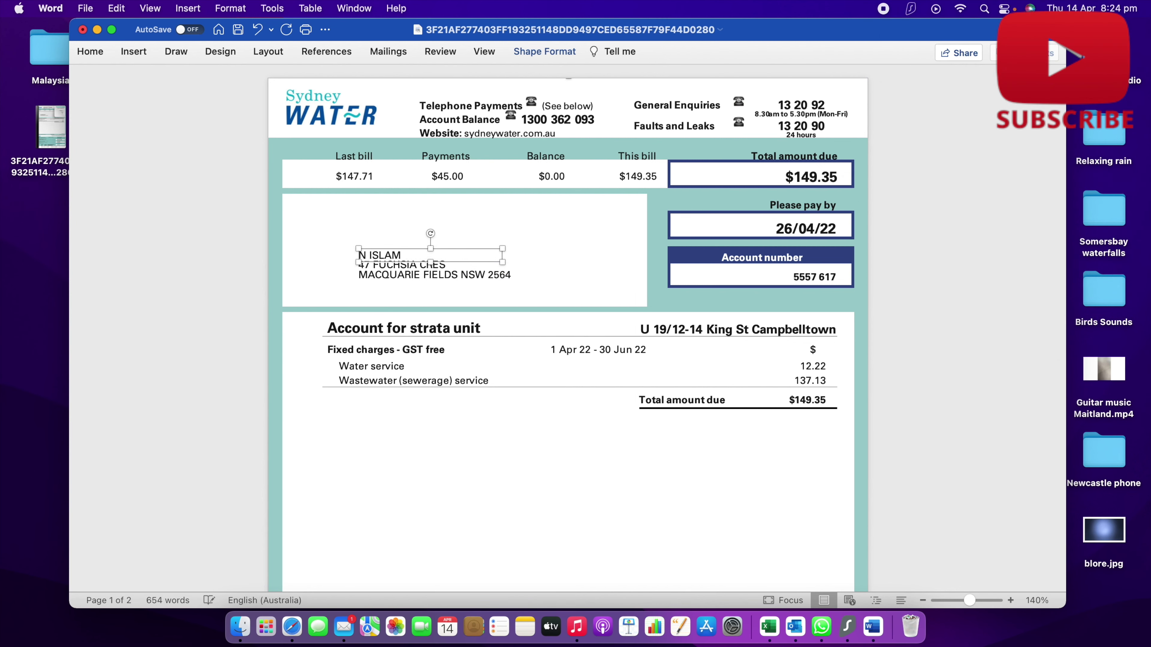
key("BackSpace")
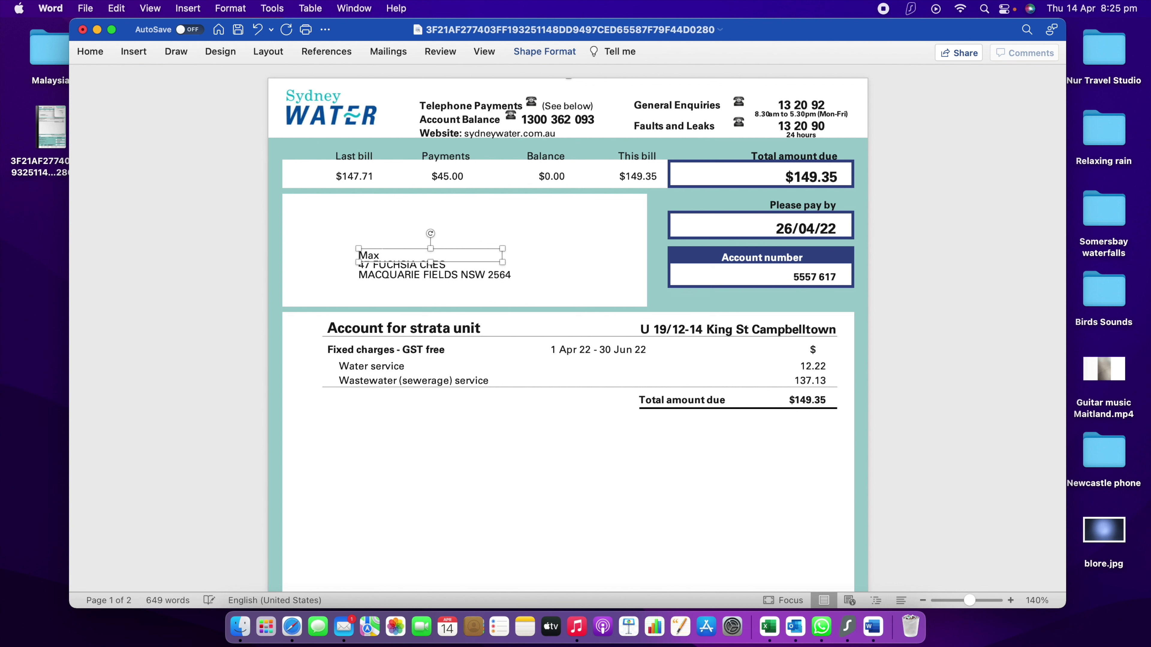
left_click(539, 281)
left_click(574, 249)
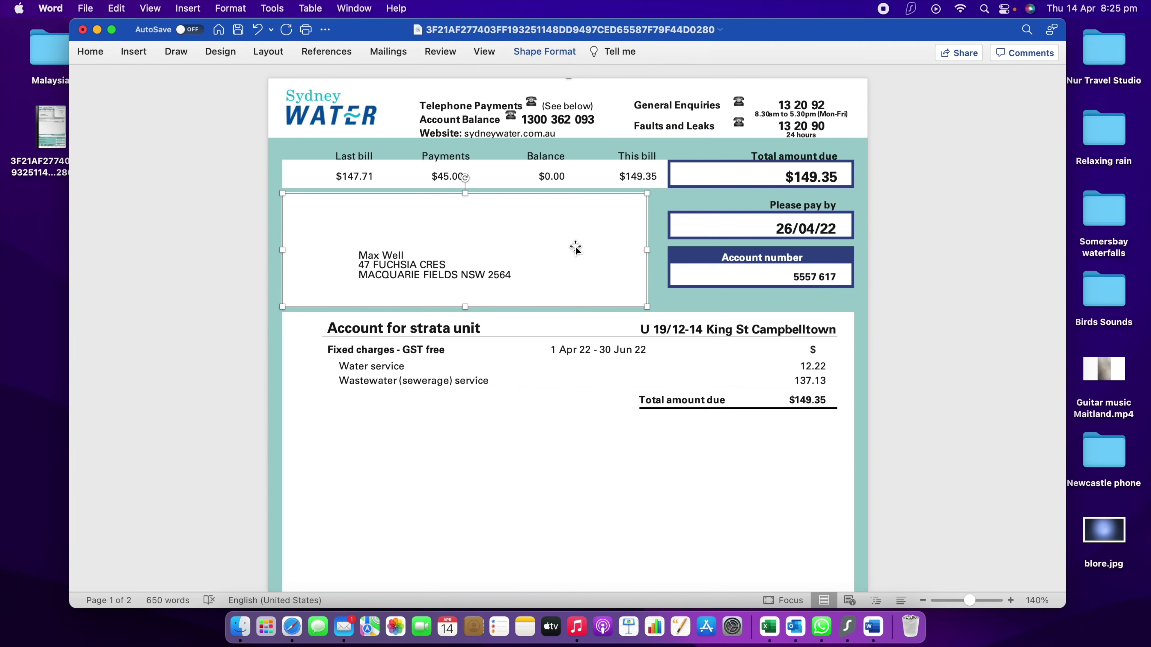
scroll(588, 272, "down", 15)
scroll(597, 283, "up", 15)
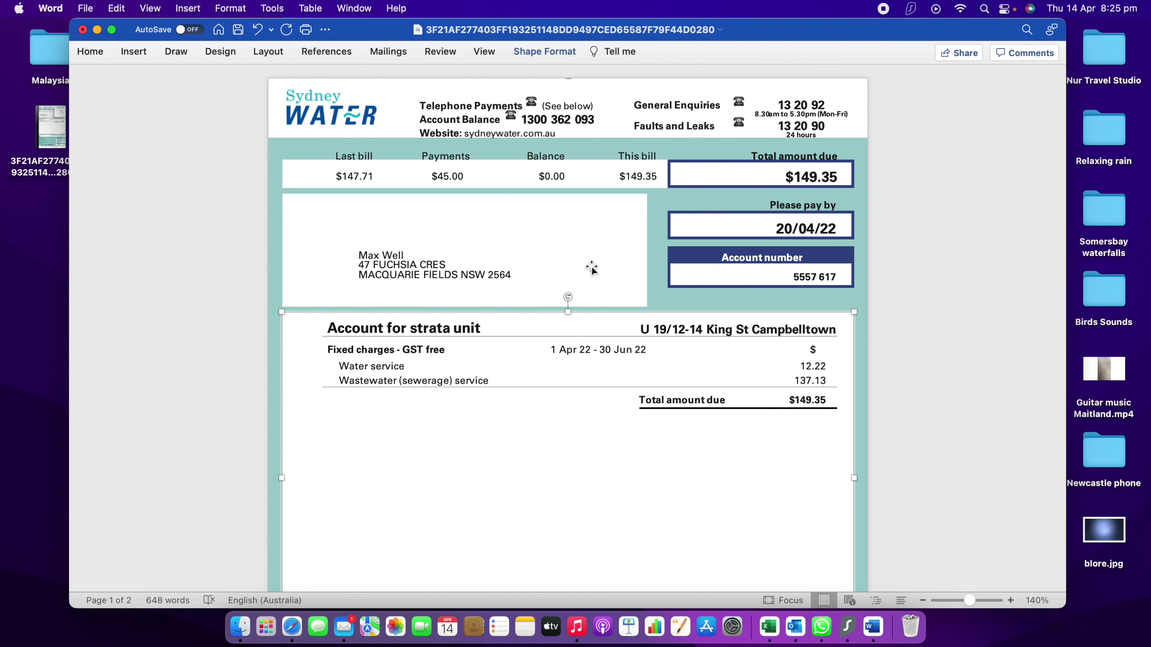
Open Word's File menu
left_click(85, 9)
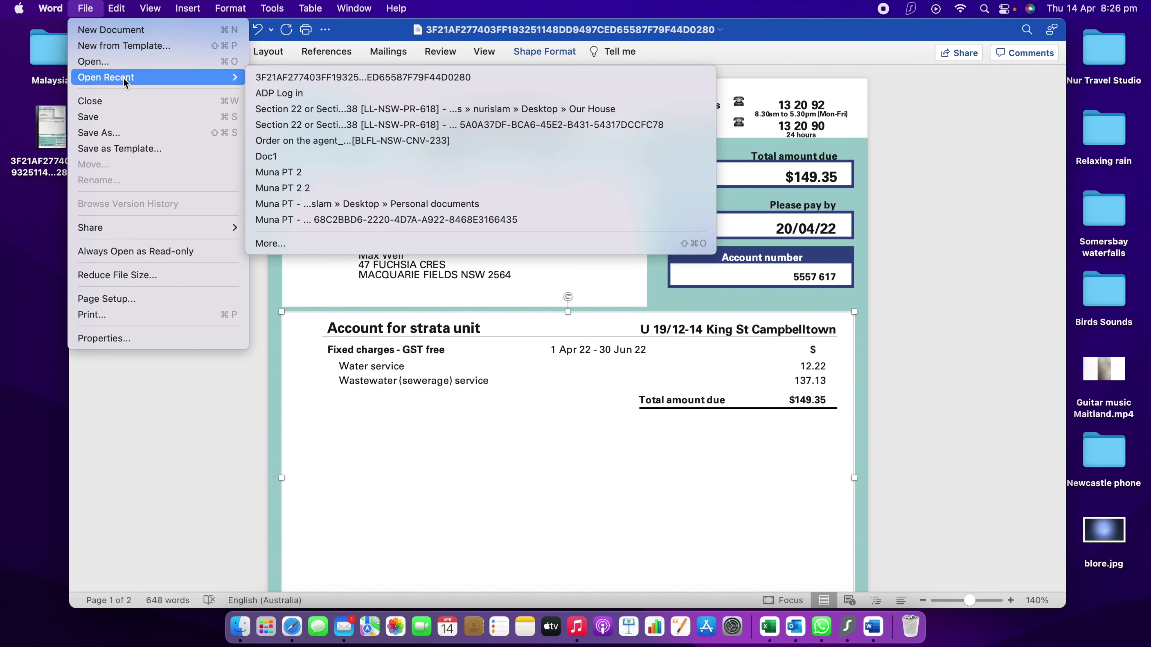
Start Save As with the name 'Water Bill' on the Desktop and list the file formats
left_click(114, 133)
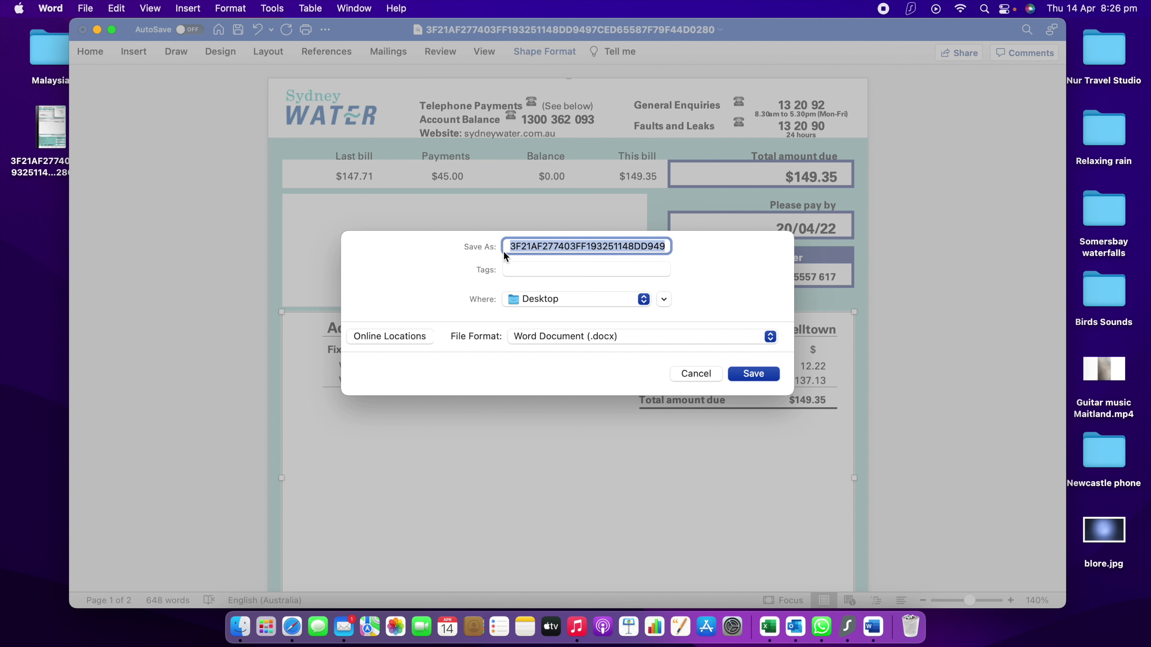
type("Water Bill")
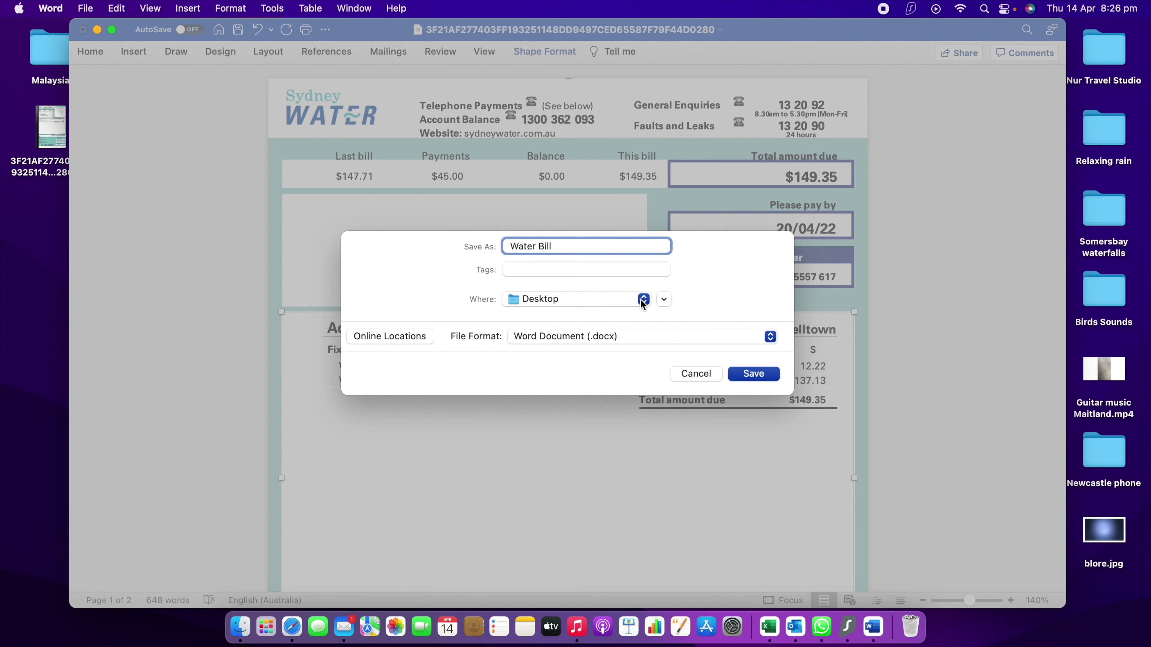
left_click(642, 302)
left_click(626, 297)
left_click(770, 336)
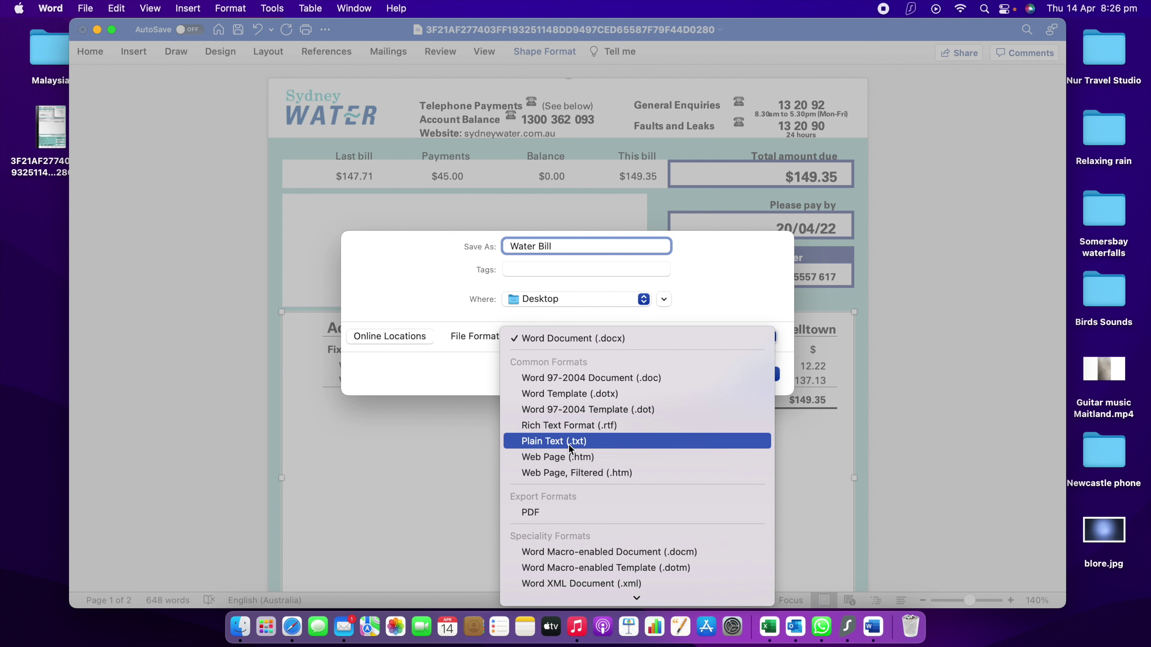
Choose PDF format with Best for printing and export the bill
left_click(535, 513)
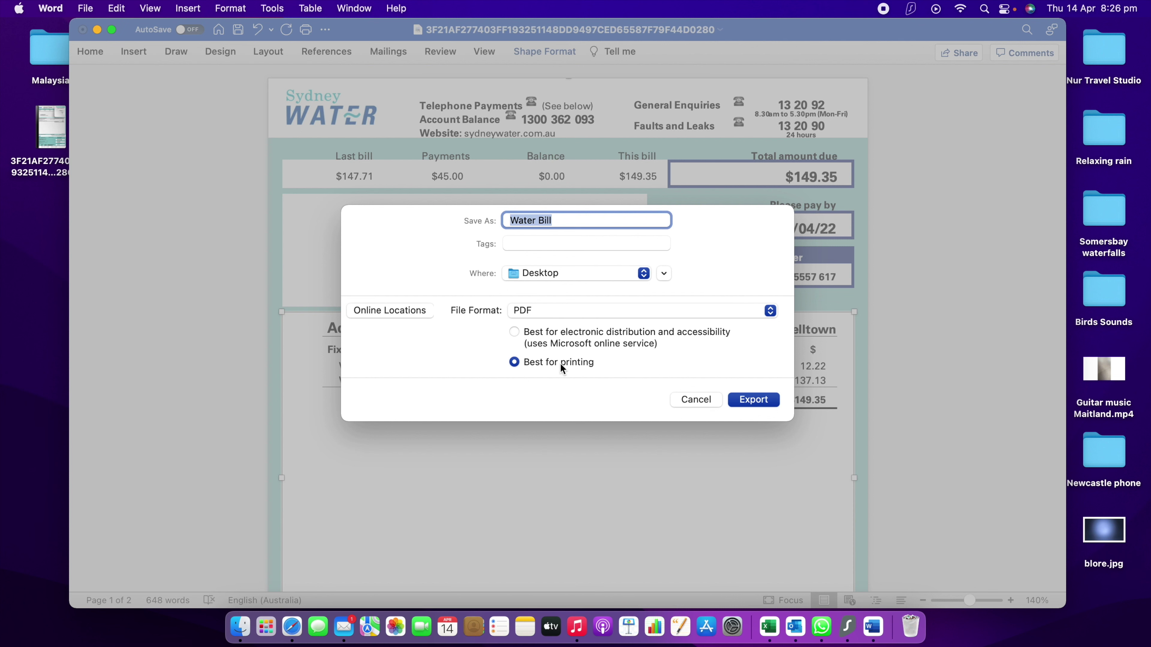
left_click(753, 400)
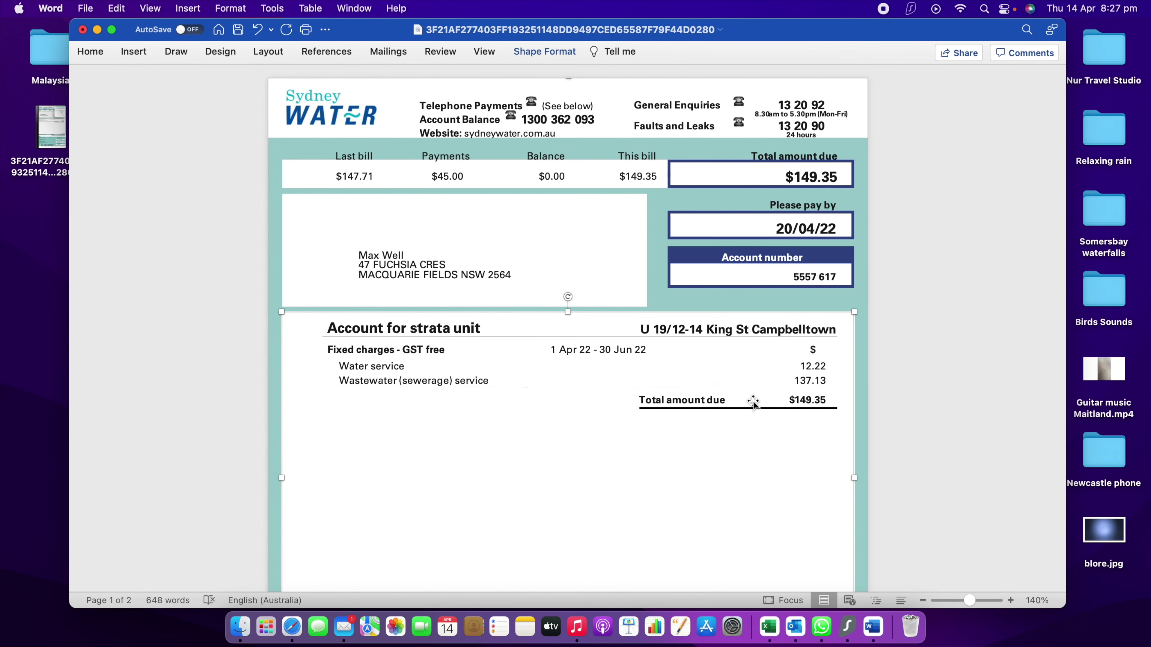
Minimize Word, move Water Bill.pdf to the desktop's upper left and open it in Preview
left_click(97, 30)
mouse_move(926, 463)
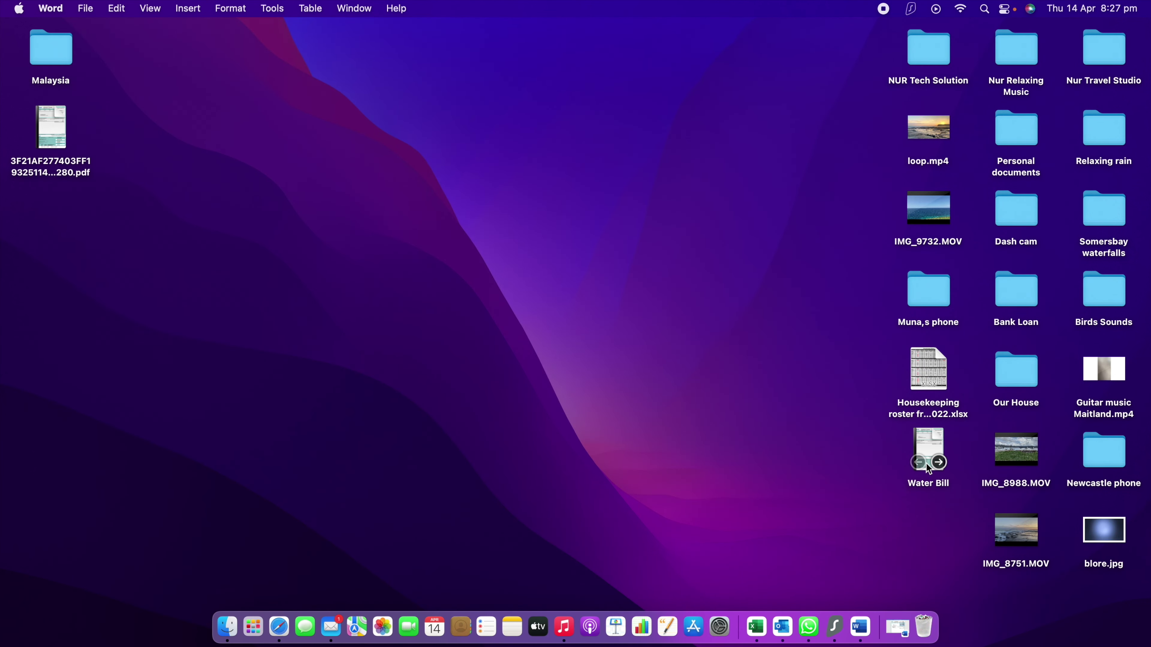
left_click_drag(929, 437, 257, 105)
double_click(256, 105)
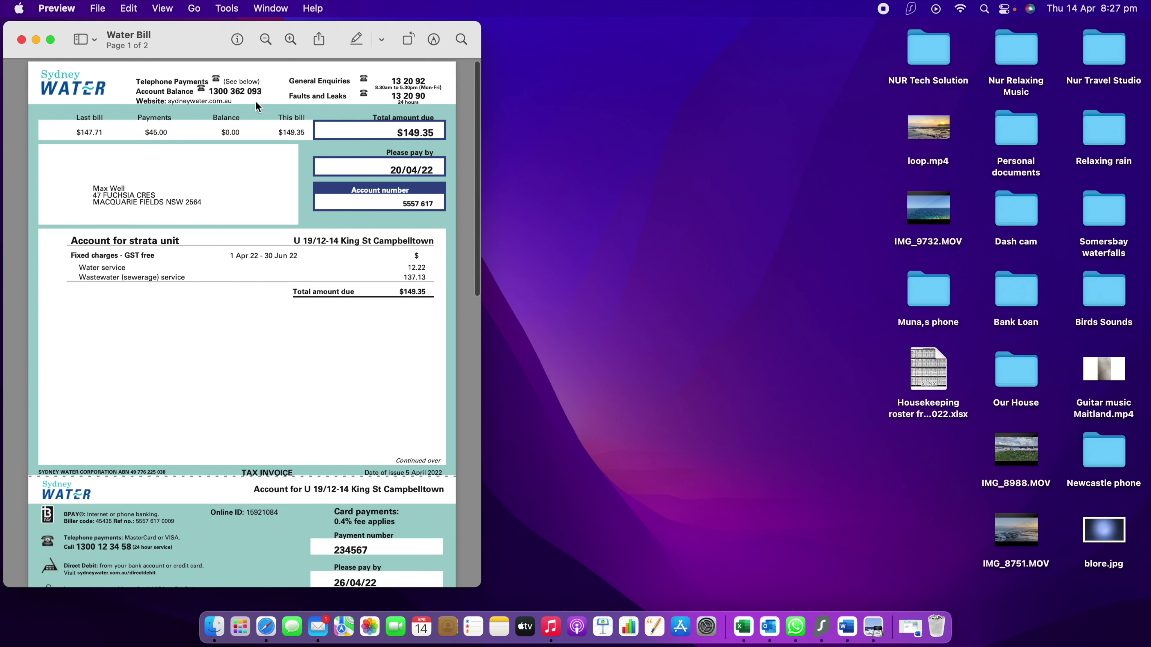
Resize the Water Bill Preview window and open the original bill PDF beside it
left_click_drag(482, 285, 759, 292)
left_click_drag(209, 45, 520, 45)
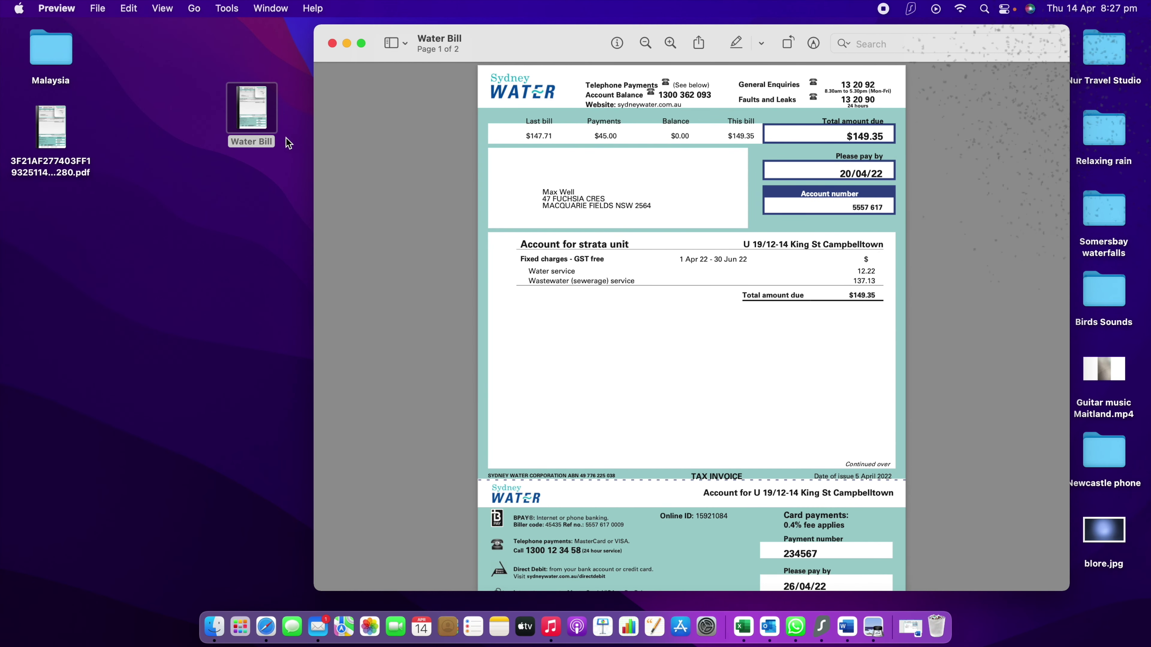
left_click_drag(316, 138, 476, 138)
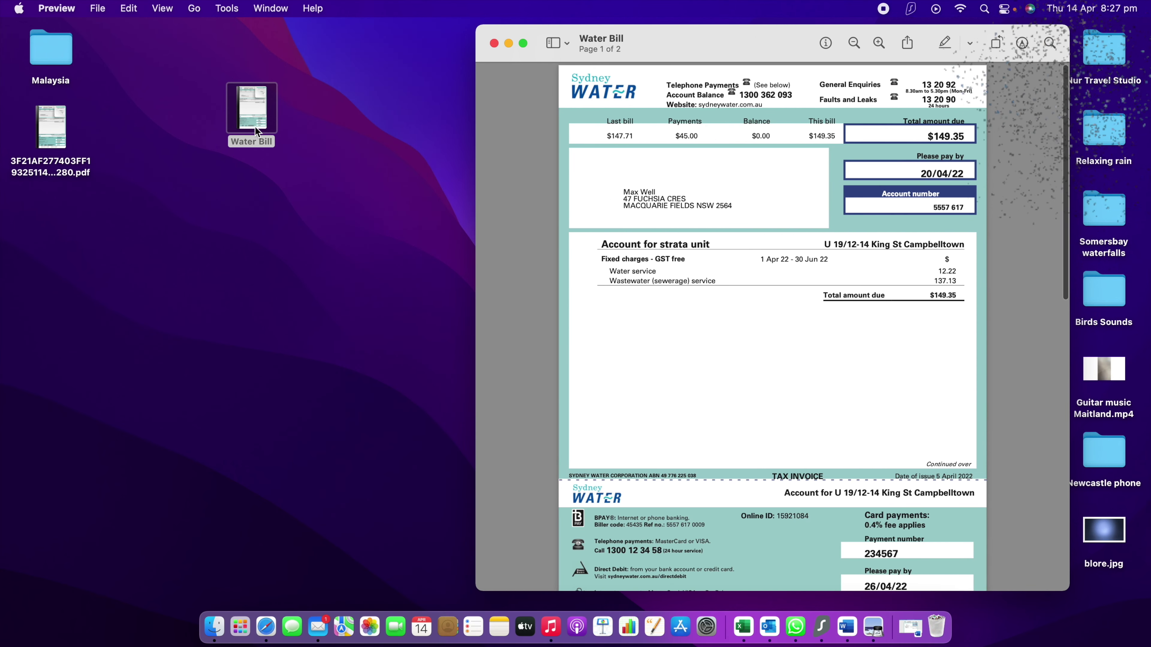
double_click(44, 120)
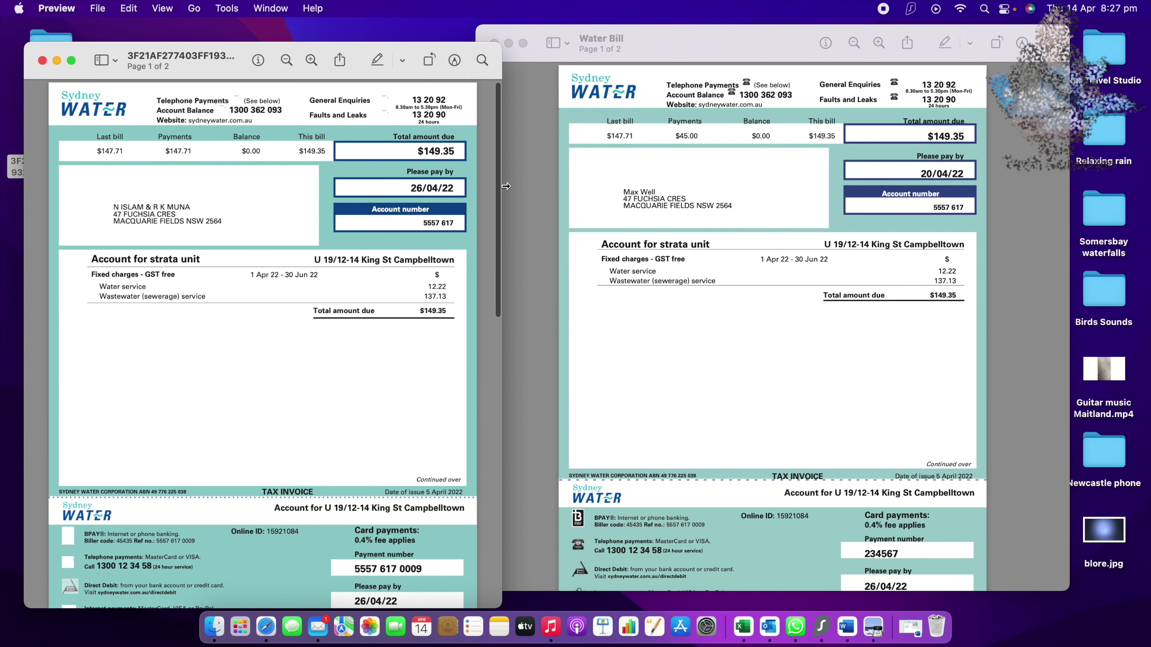
Place the Water Bill PDF beside the original bill and scroll through pages 1 and 2 to compare
left_click_drag(704, 30, 759, 31)
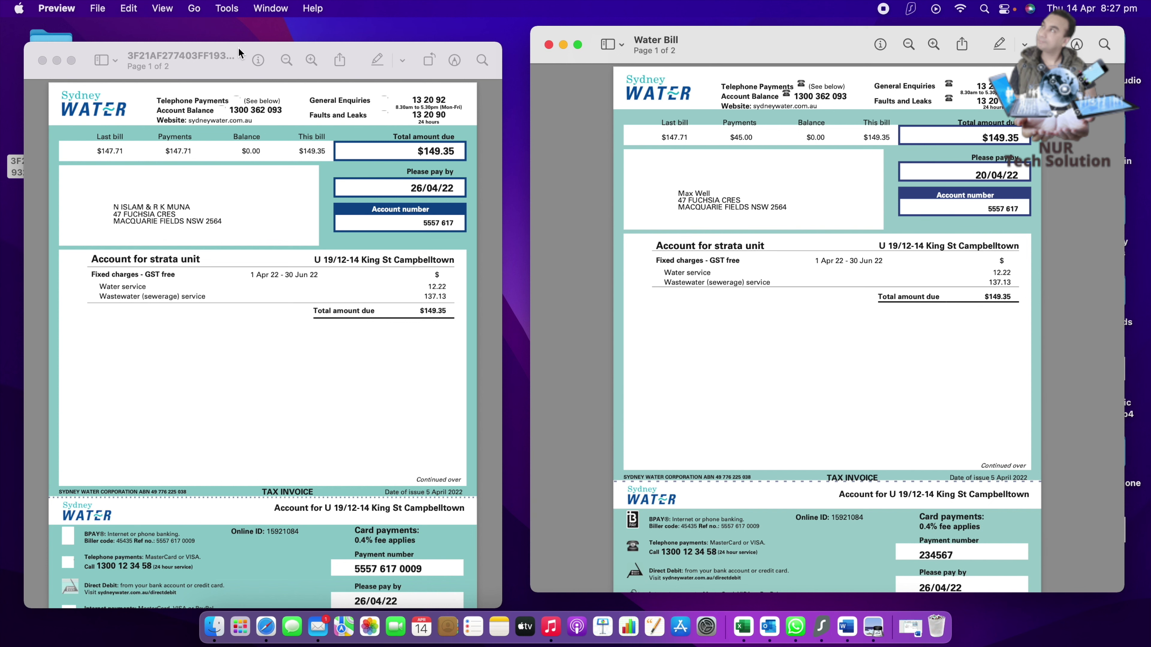
left_click_drag(240, 51, 268, 31)
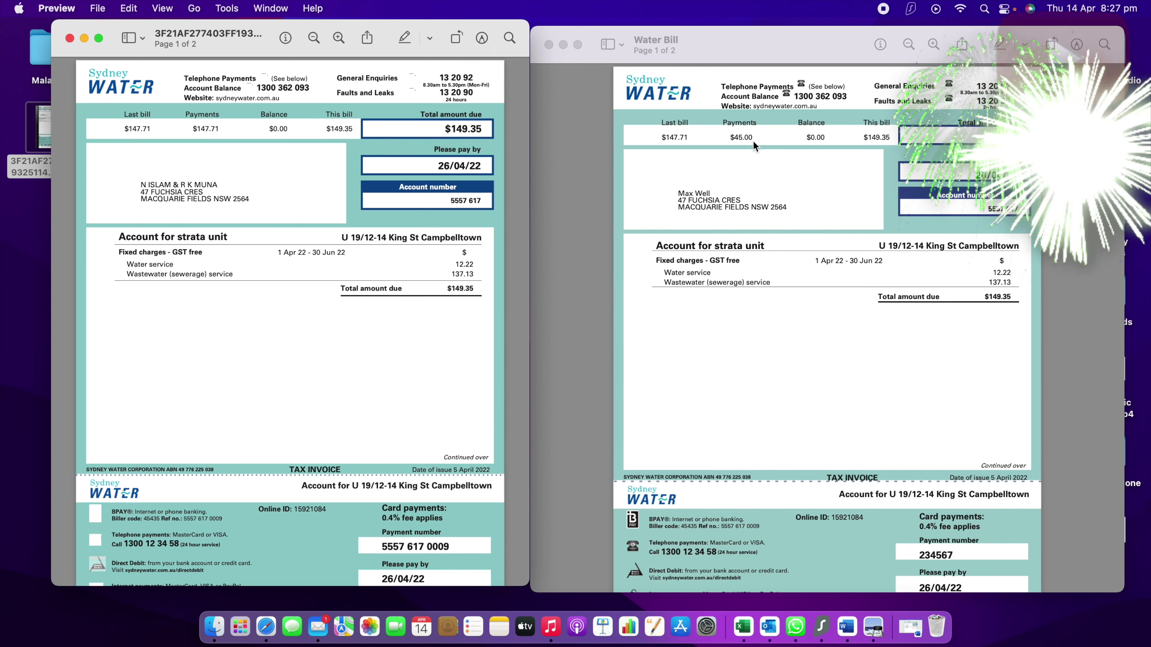
scroll(405, 198, "up", 1)
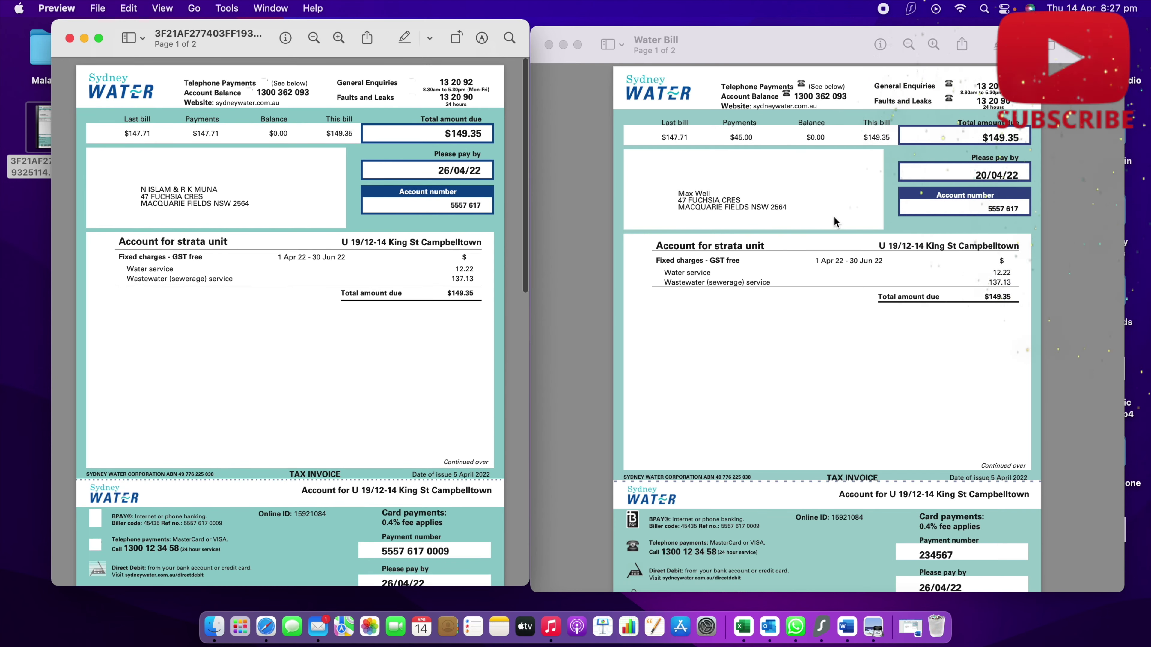
scroll(798, 235, "down", 10)
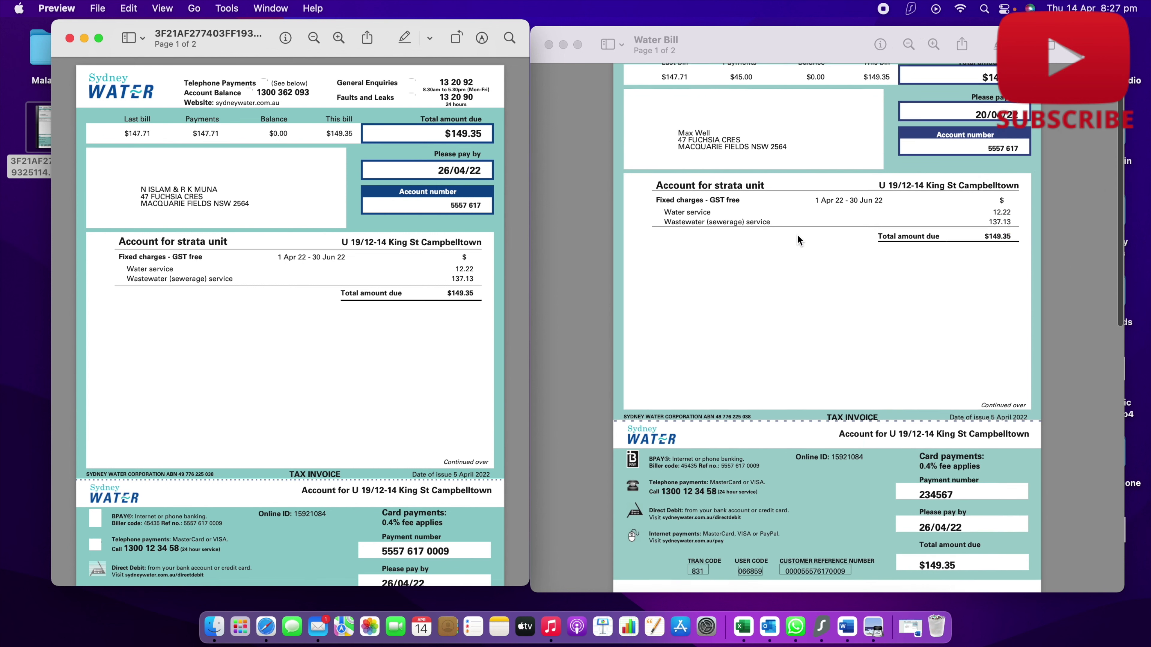
scroll(797, 235, "down", 5)
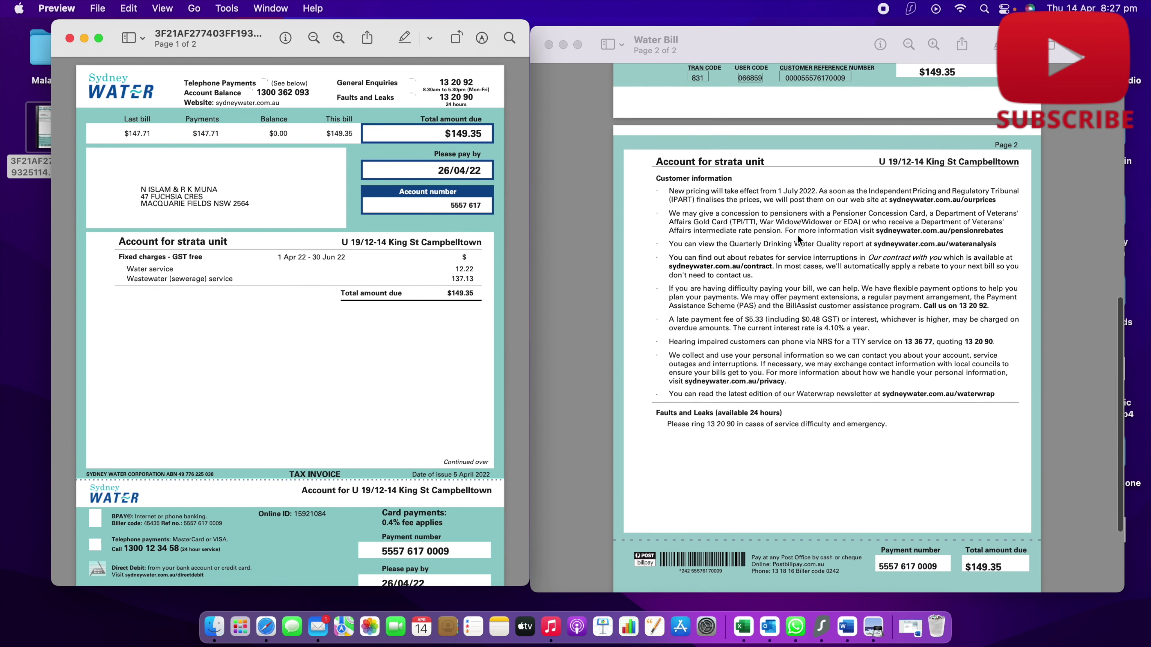
scroll(430, 277, "down", 15)
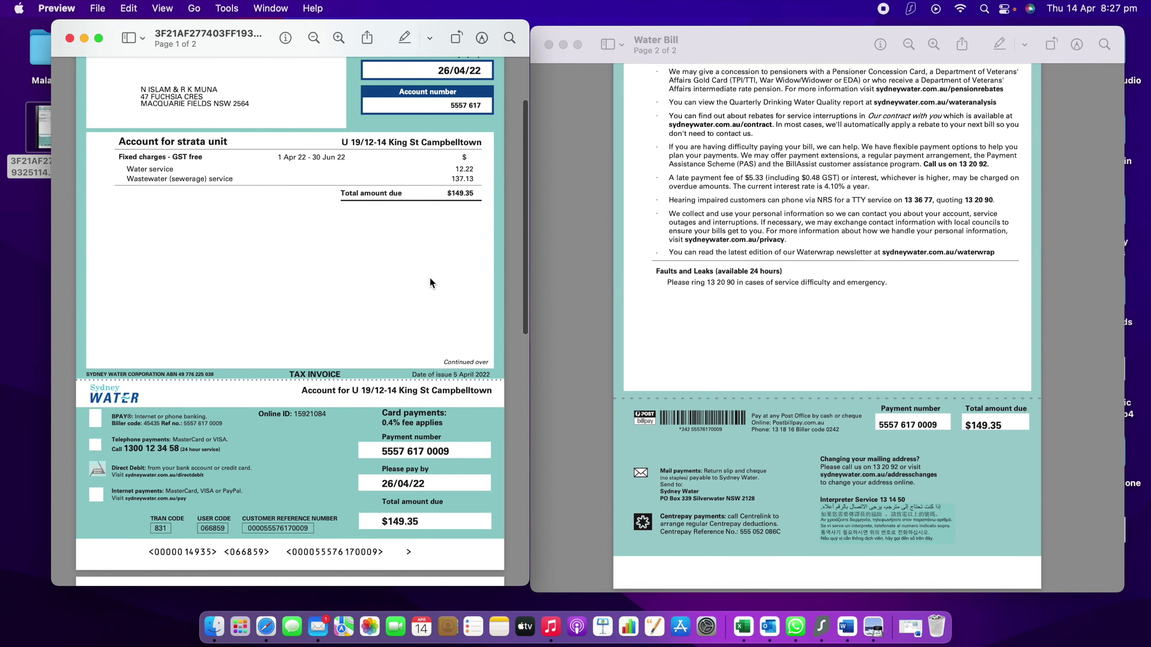
scroll(438, 243, "down", 5)
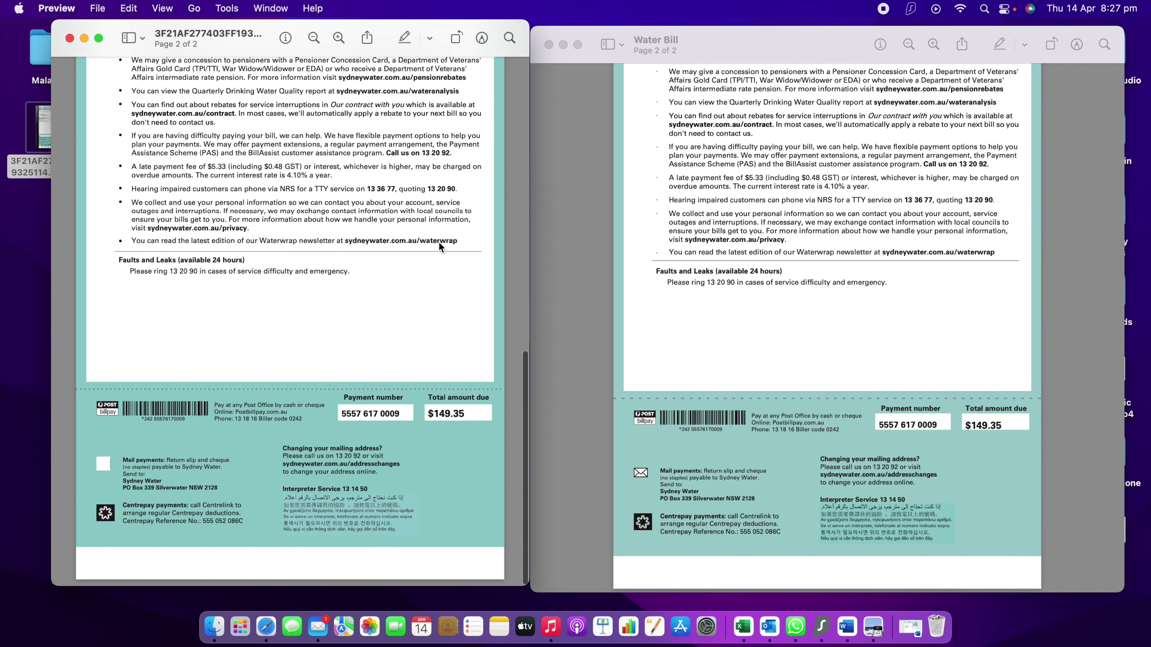
scroll(802, 294, "down", 1)
scroll(801, 299, "up", 15)
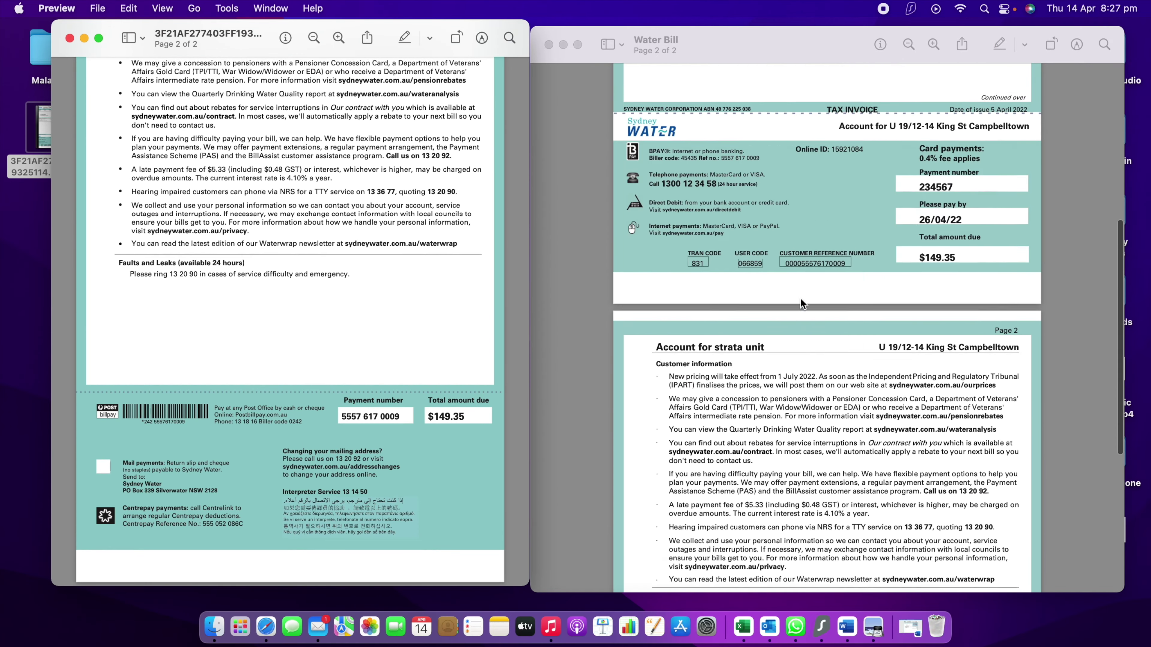
scroll(368, 212, "up", 15)
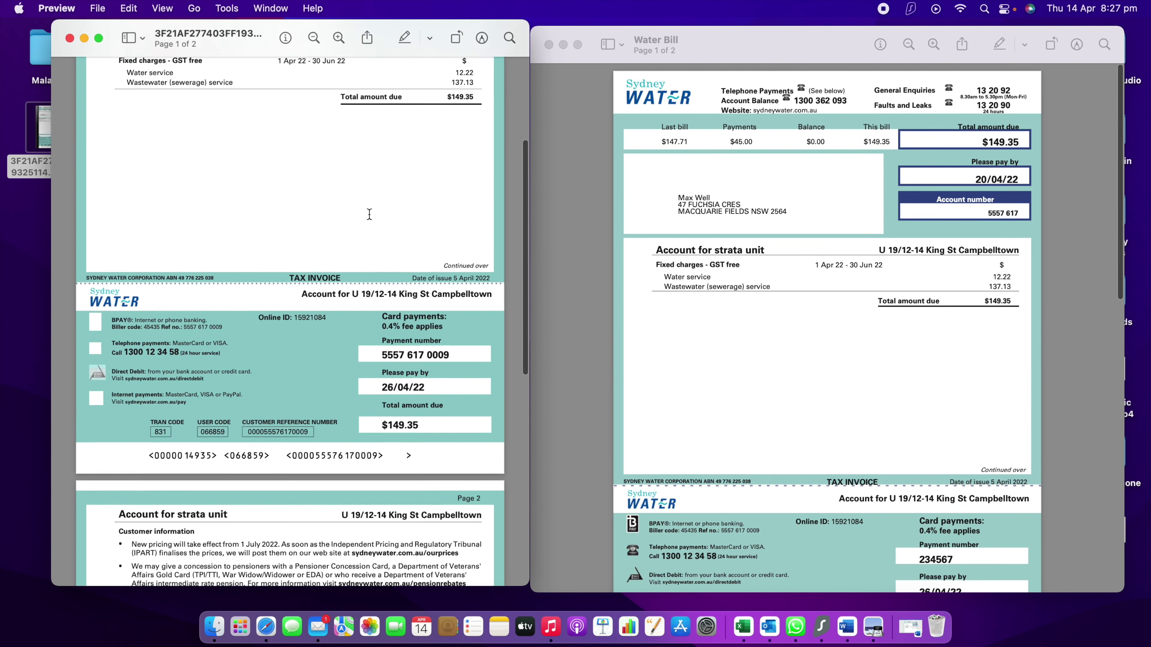